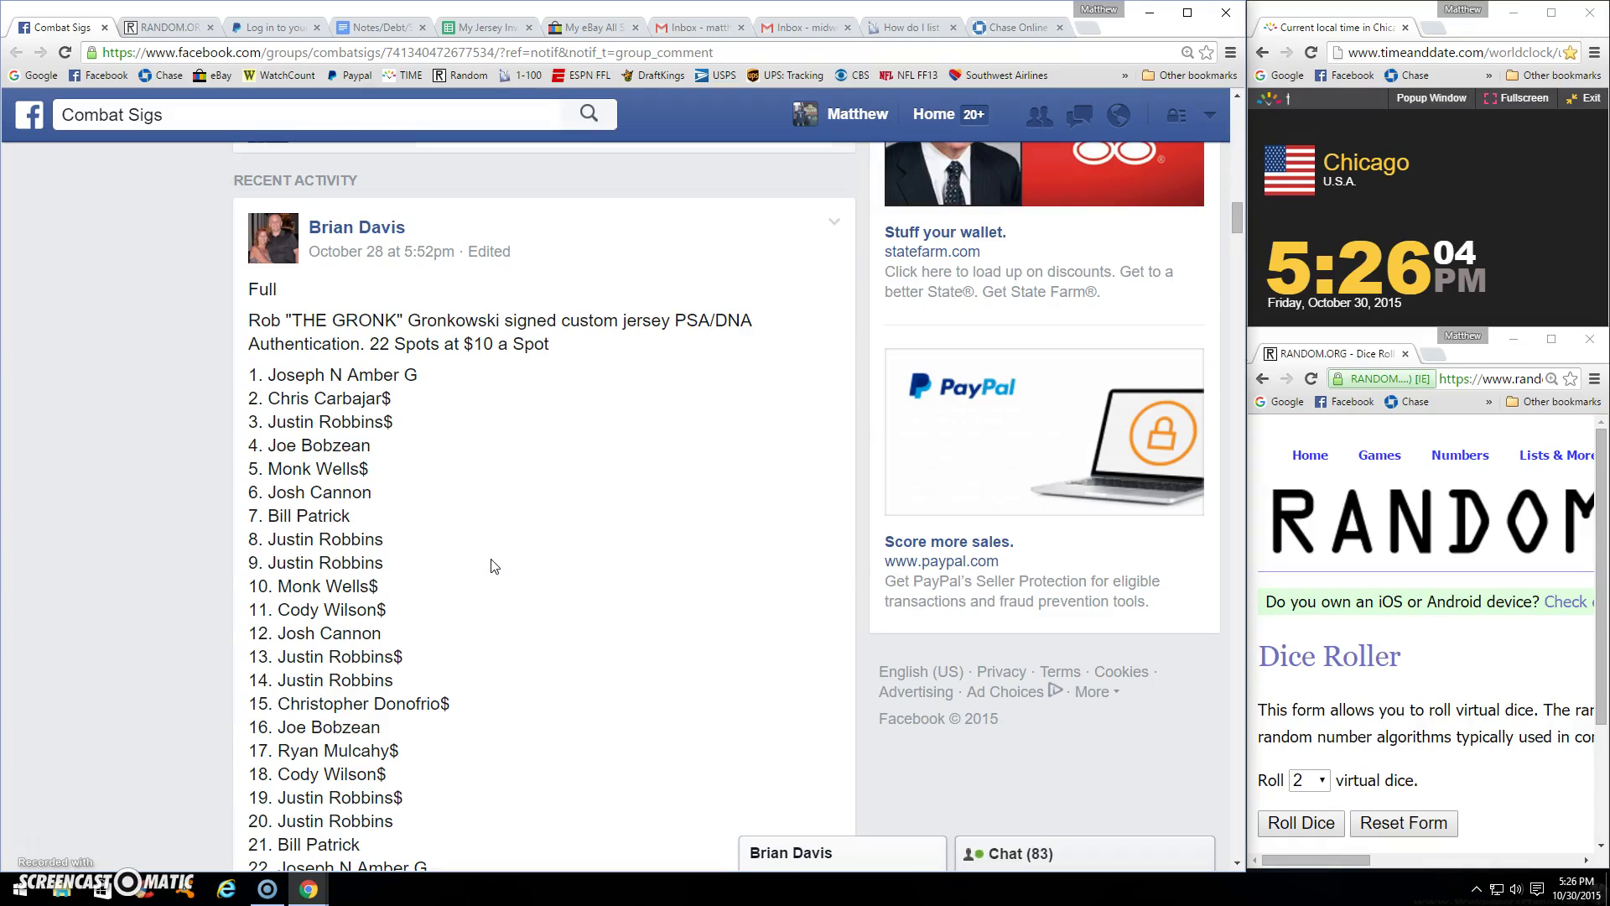
scroll(256, 378, down, 1)
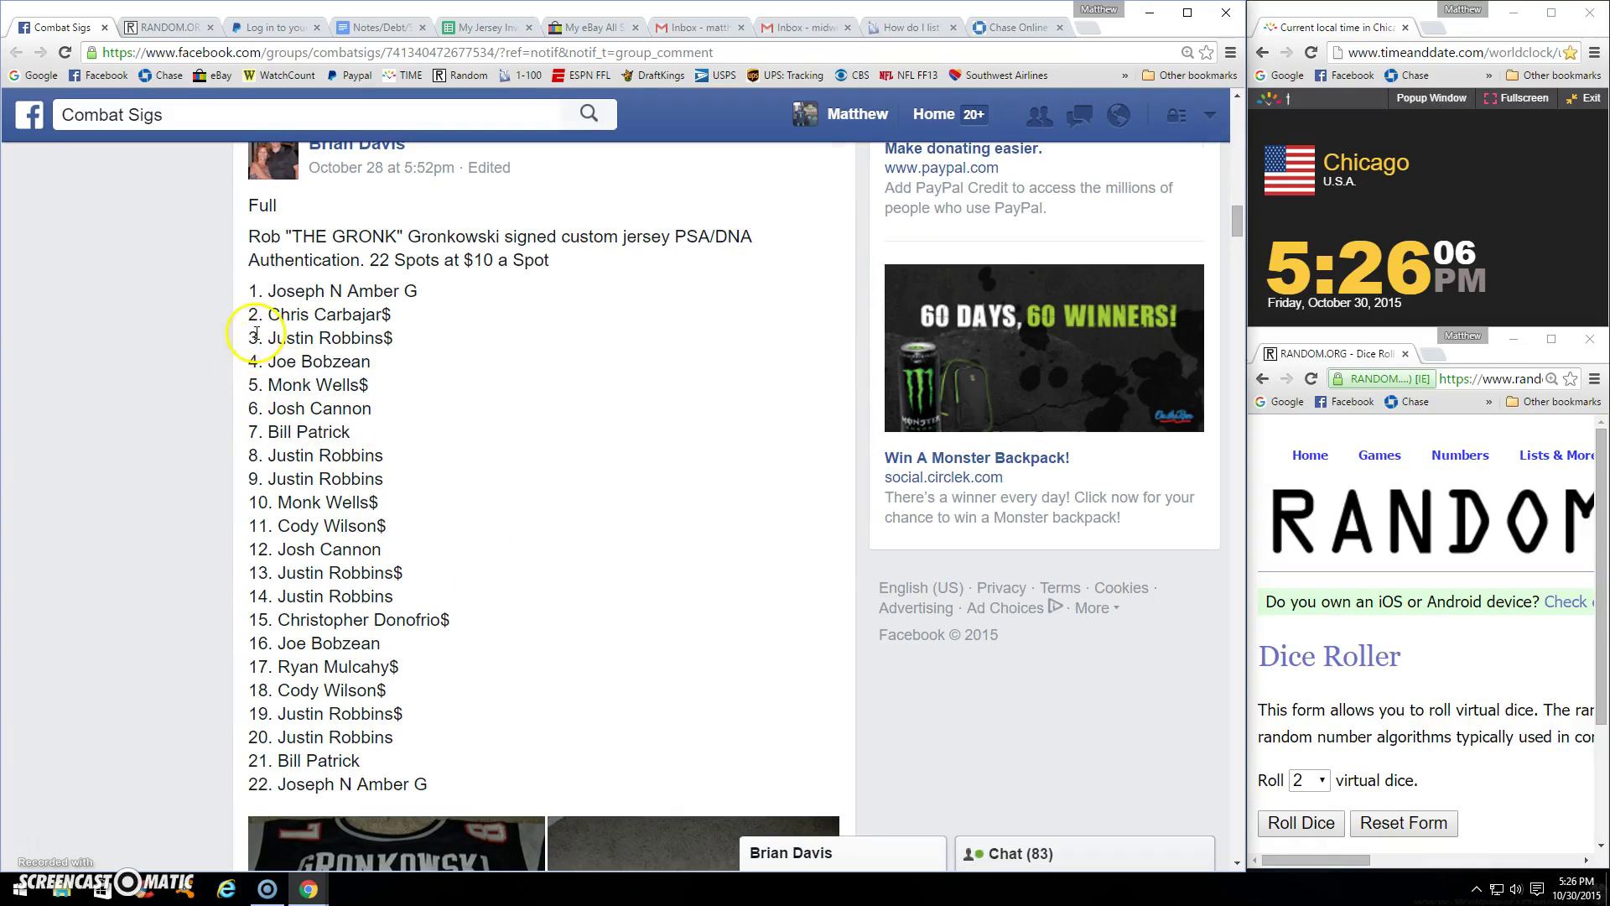
- Copy the 22-name spot list and post a LIVE comment on the jersey raffle post
drag(251, 292, 508, 786)
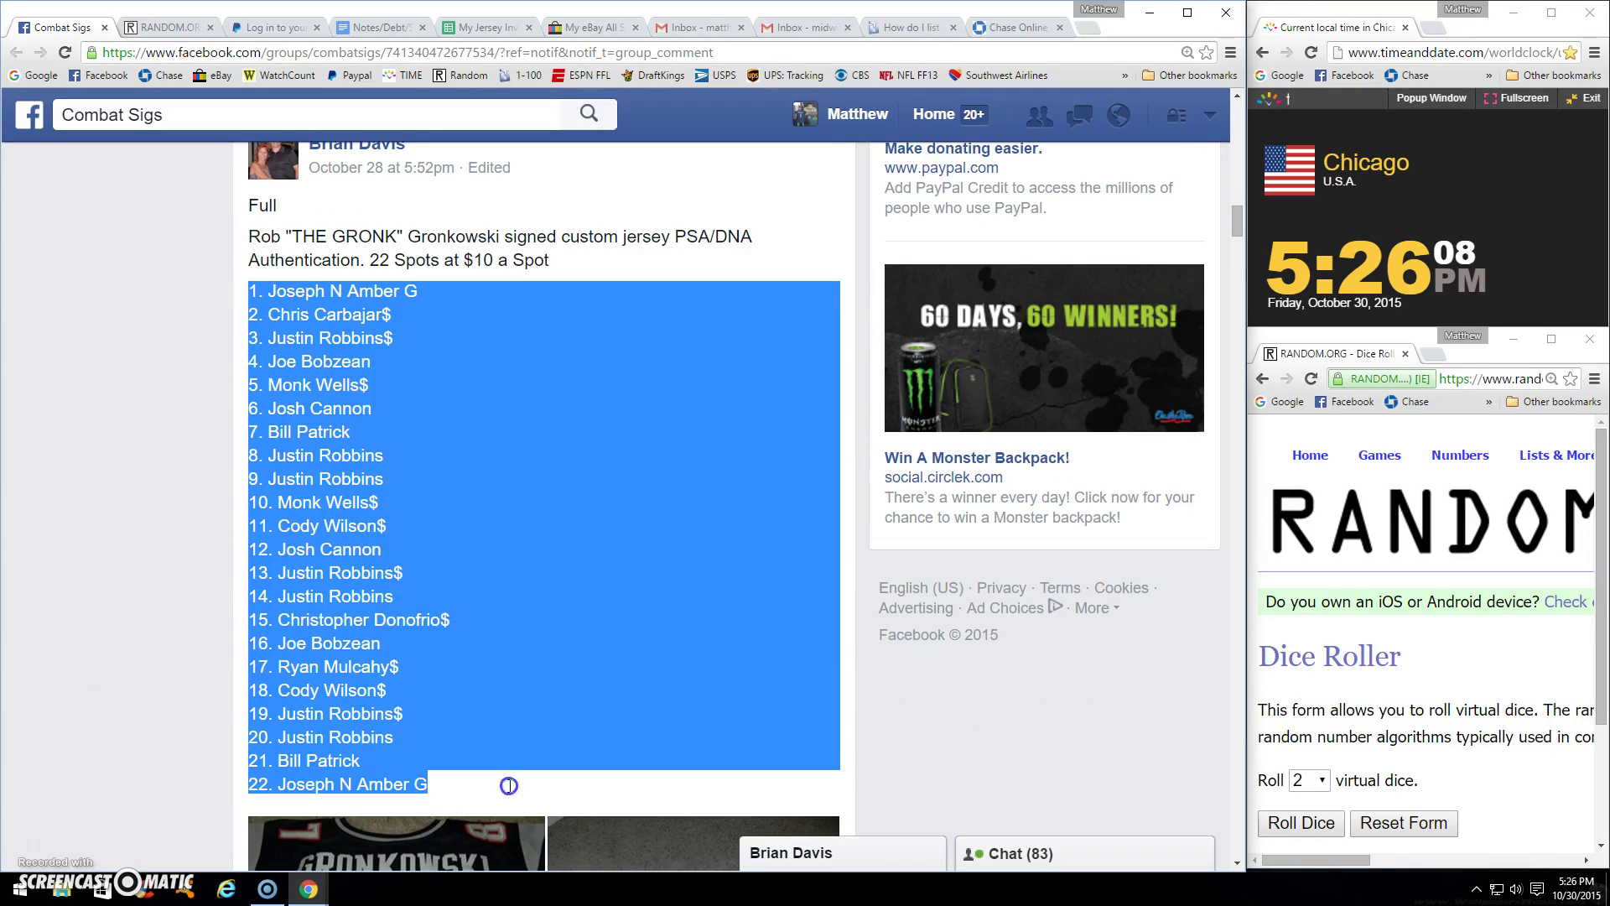
right_click(512, 659)
click(528, 665)
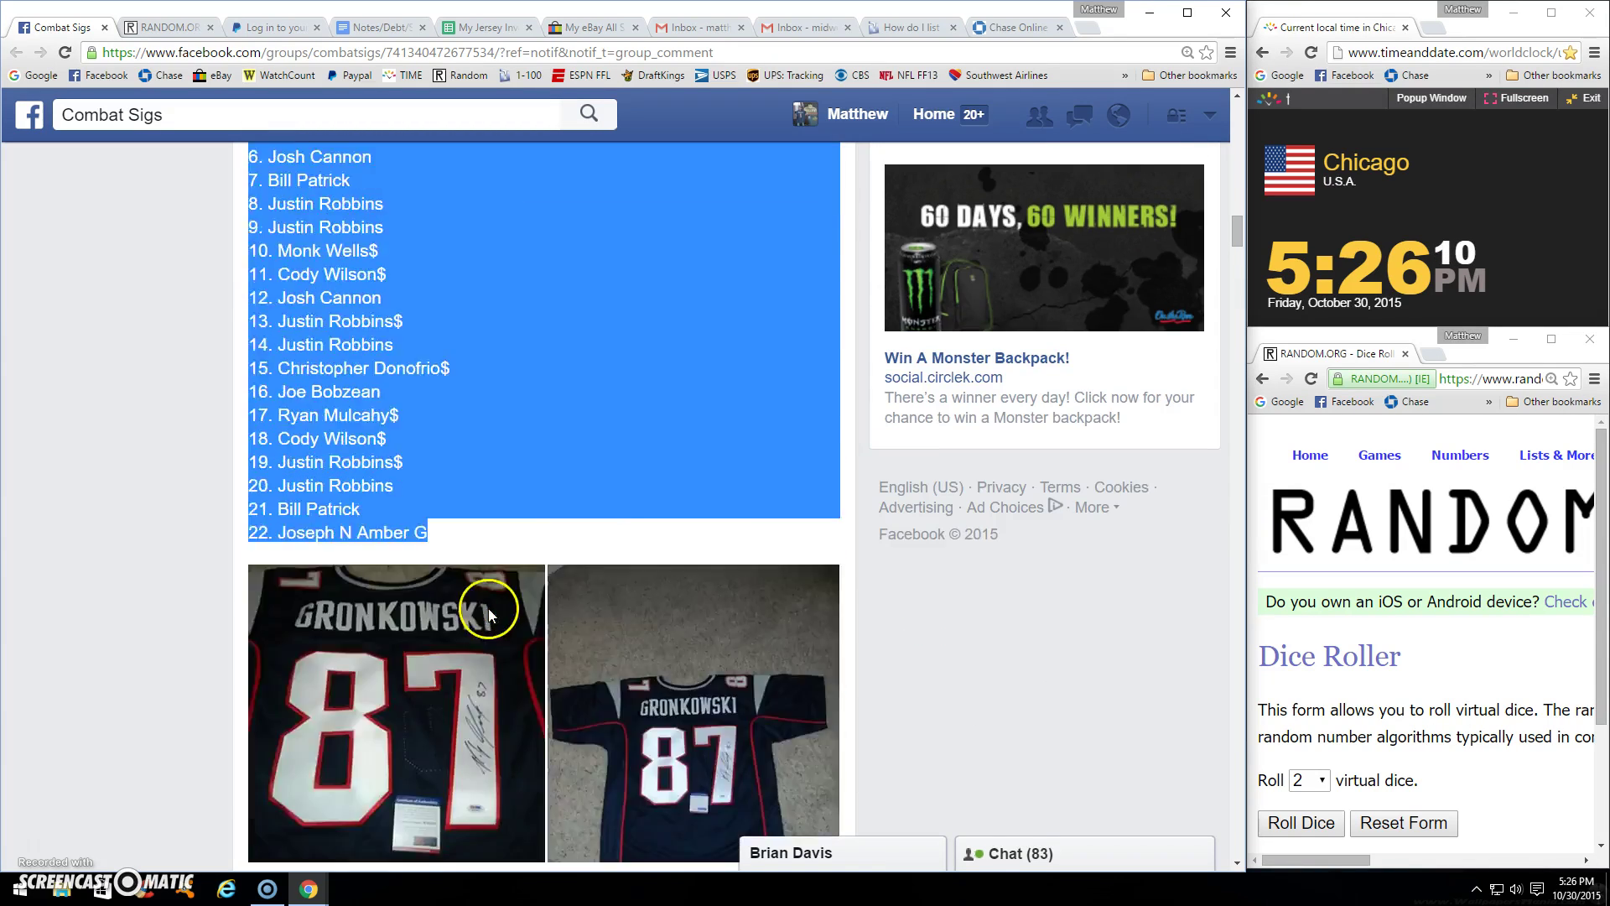
scroll(486, 608, down, 10)
scroll(487, 608, down, 5)
scroll(485, 503, down, 5)
scroll(486, 466, down, 5)
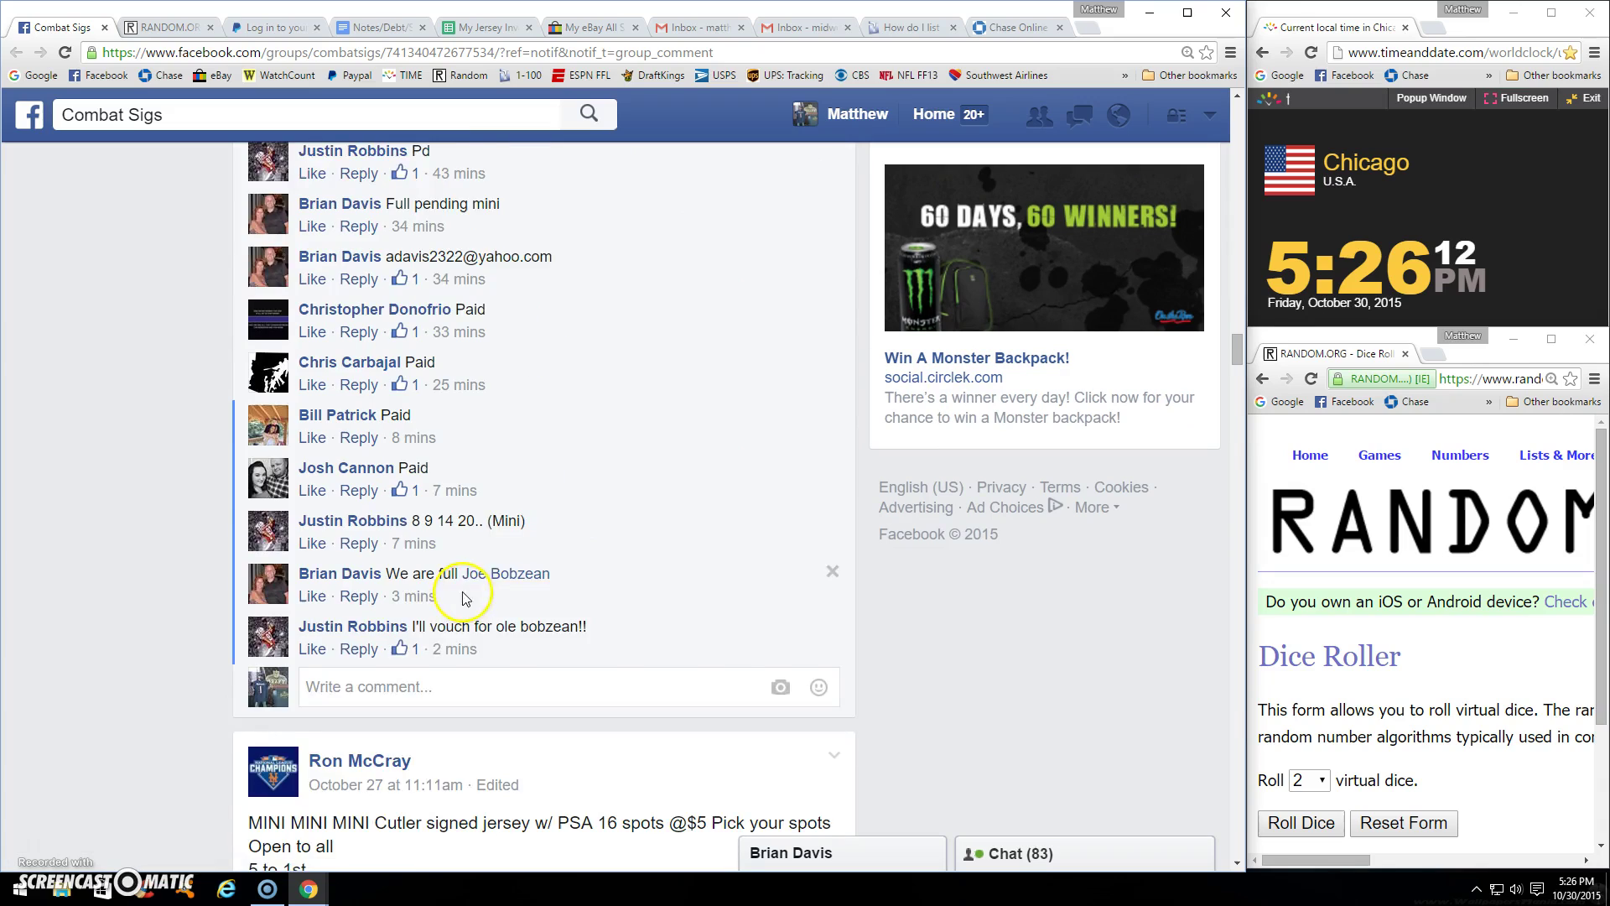
scroll(487, 443, down, 3)
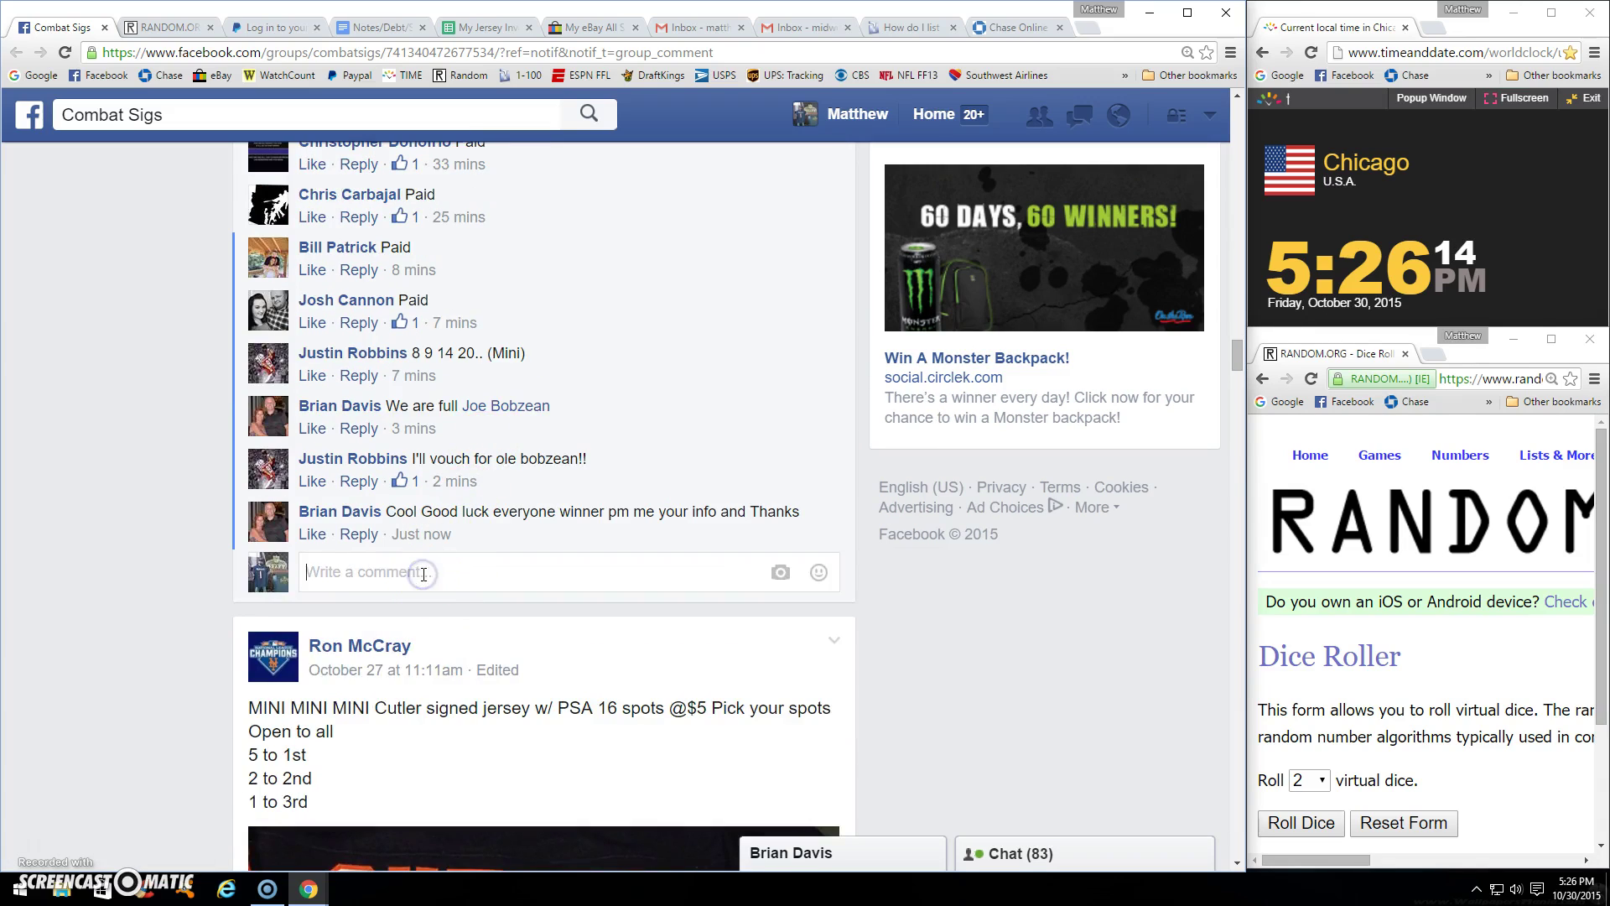
text(LIVE)
key(Return)
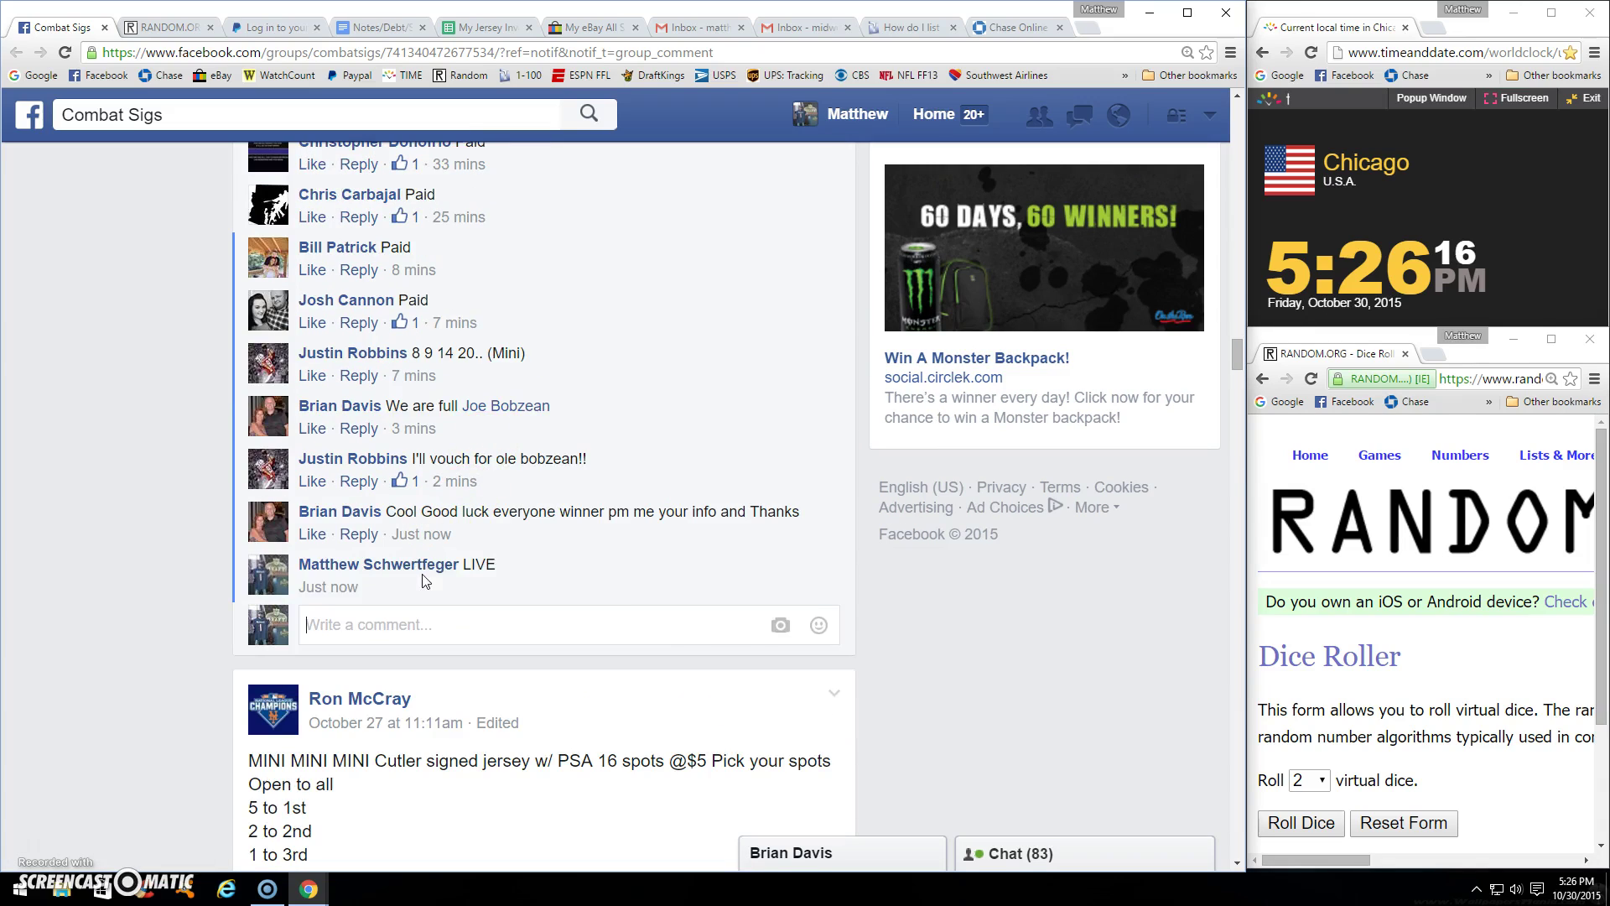
- Roll two dice for a 6 and 5, then paste the 22 names into the List Randomizer
click(1299, 824)
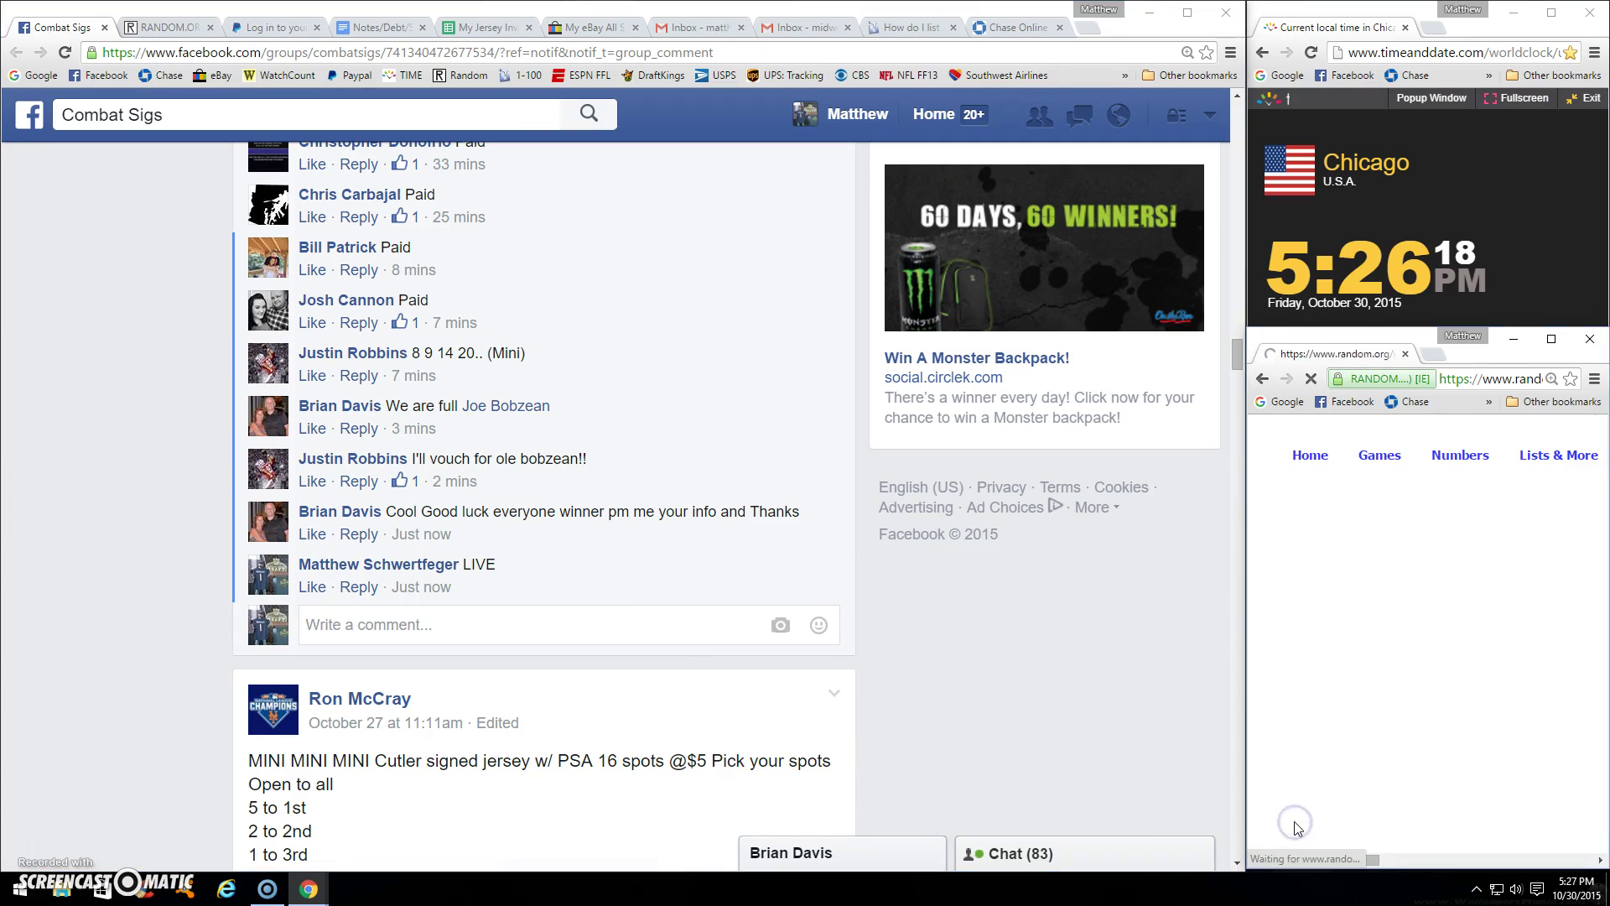
scroll(1309, 731, down, 1)
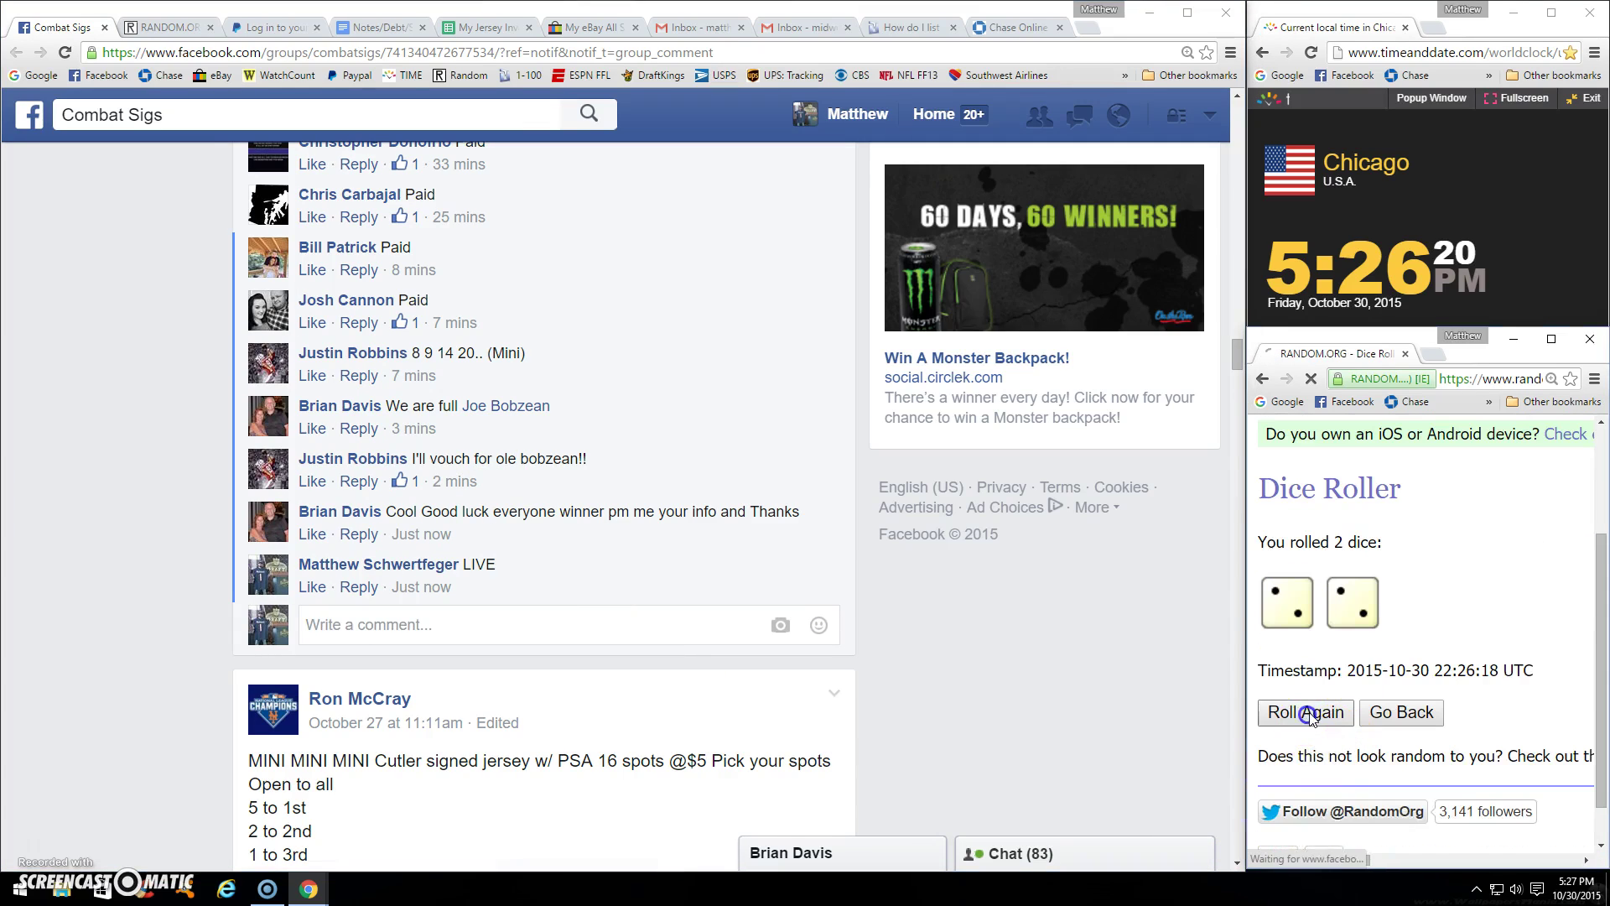
click(1305, 712)
scroll(1344, 699, down, 1)
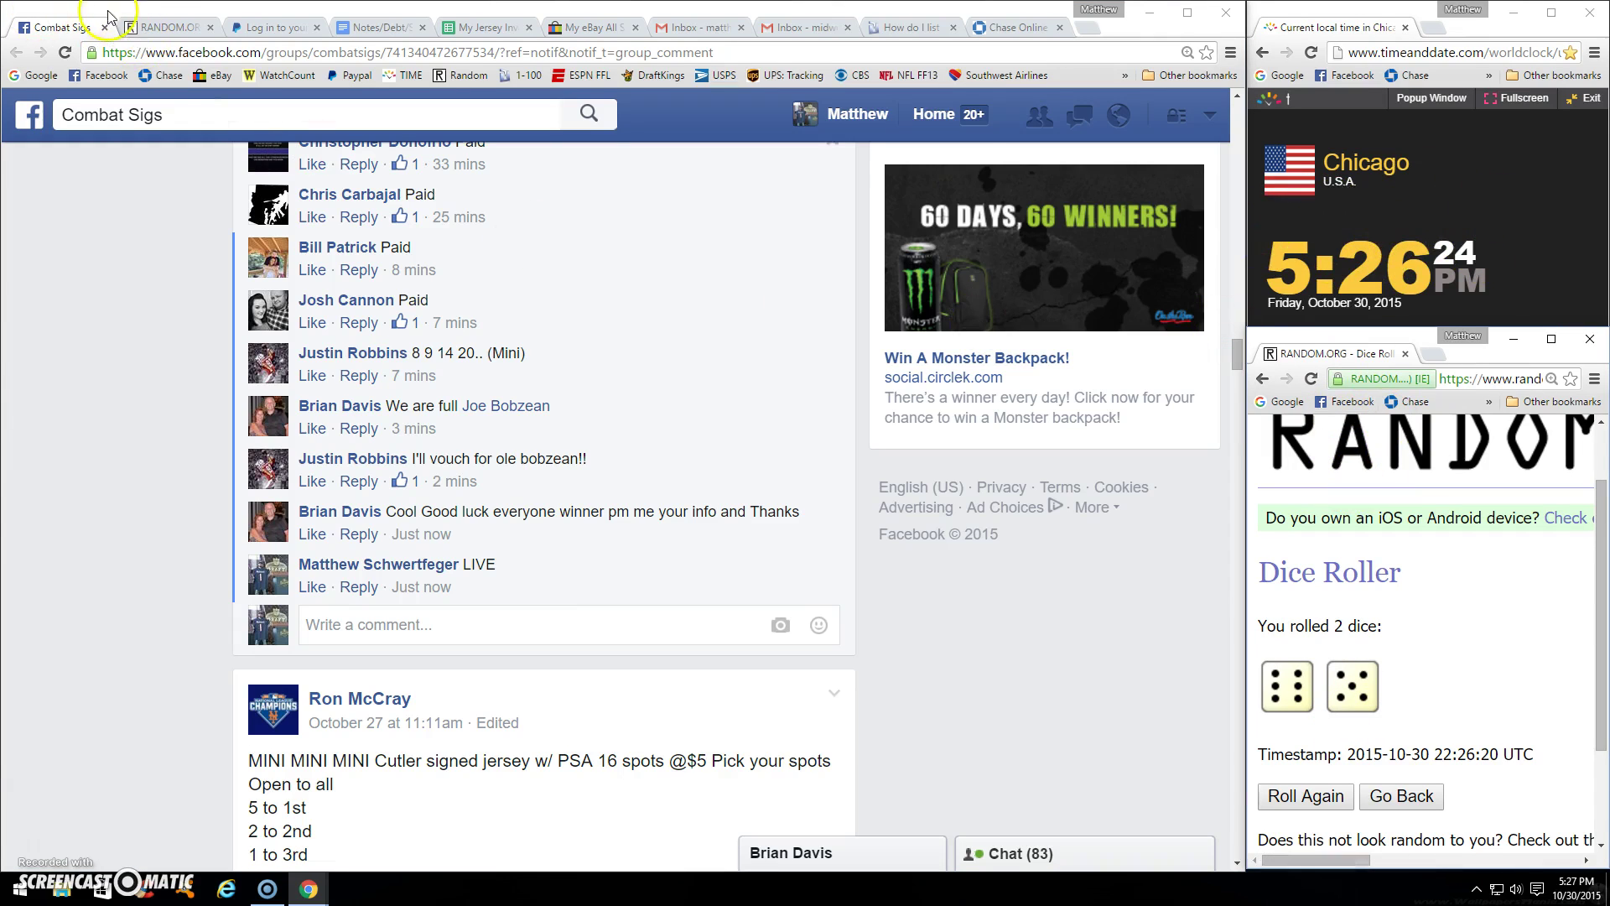
click(160, 27)
right_click(167, 604)
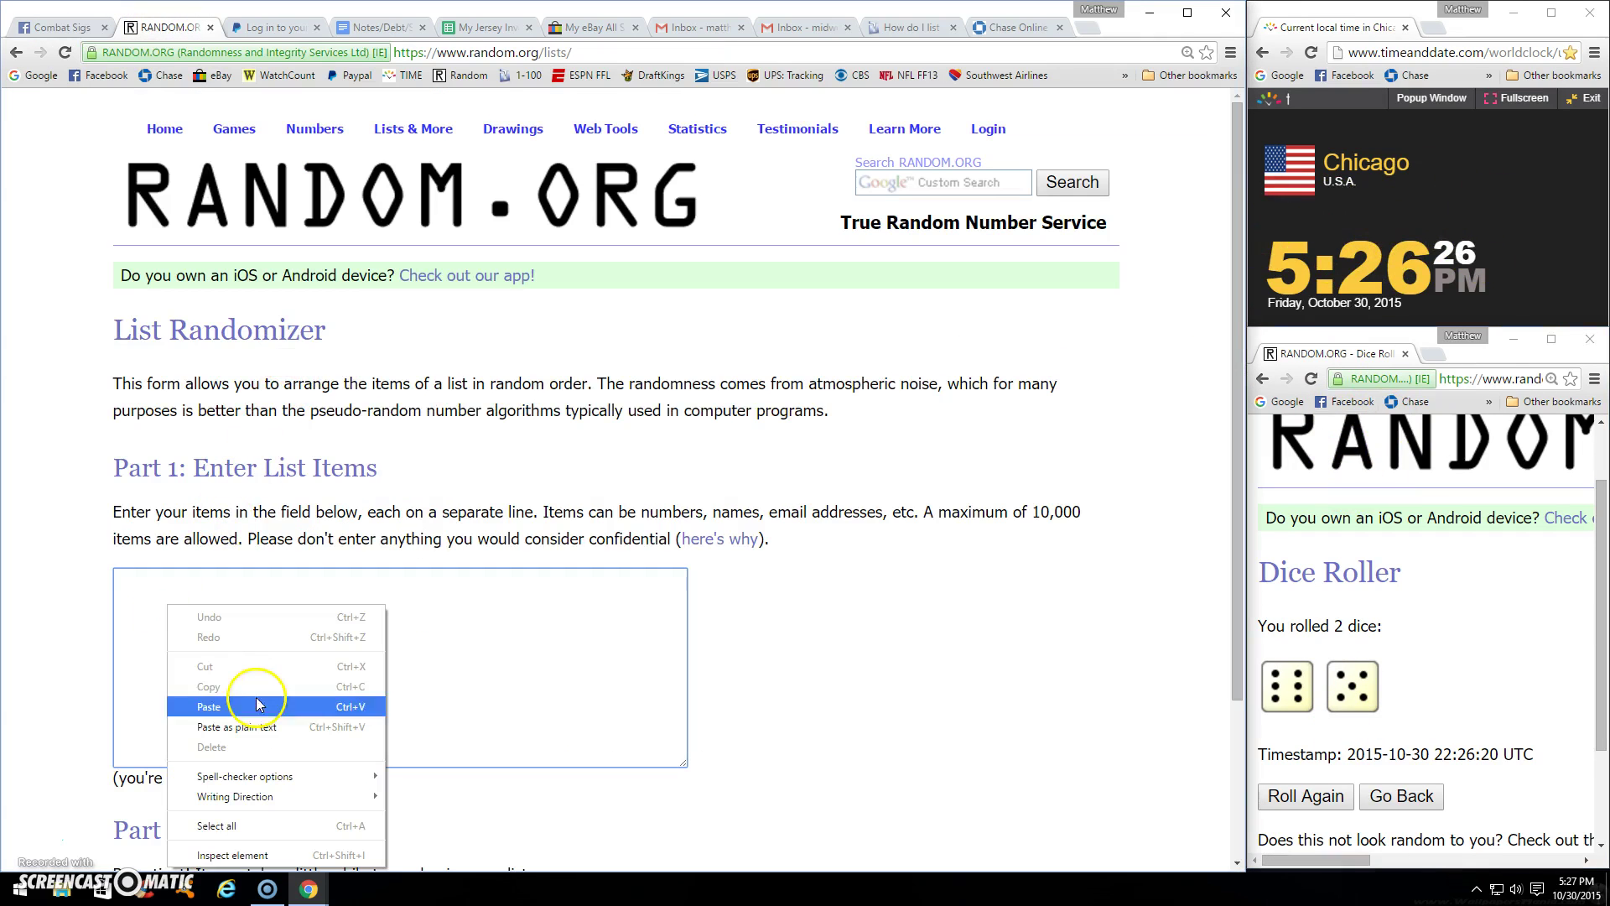
click(239, 699)
scroll(55, 521, down, 2)
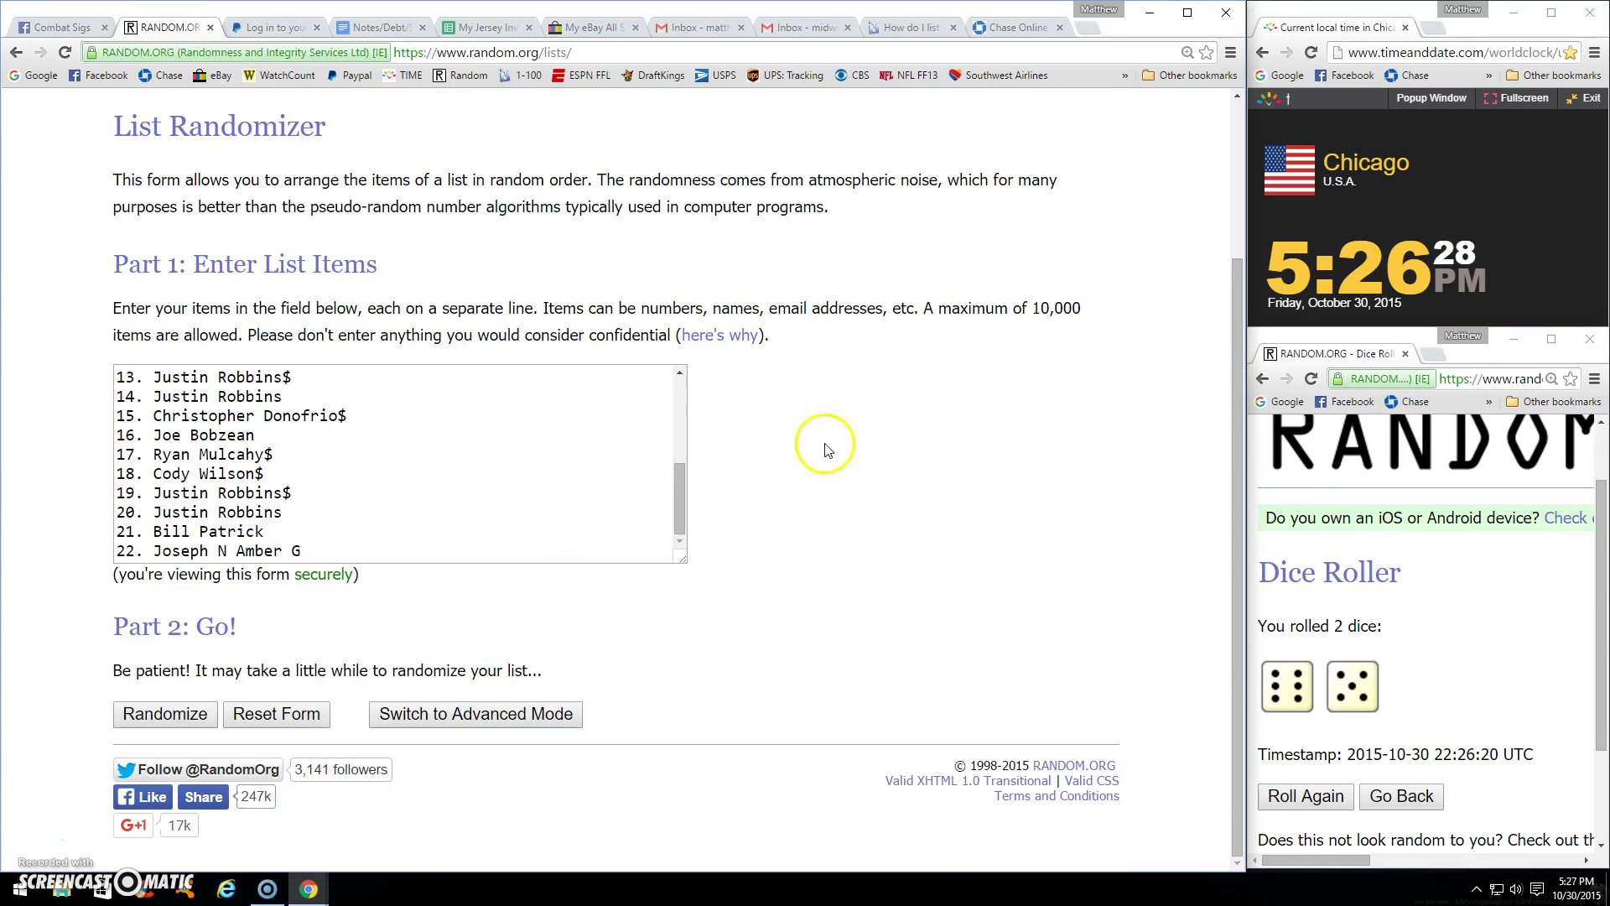
drag(679, 496, 693, 402)
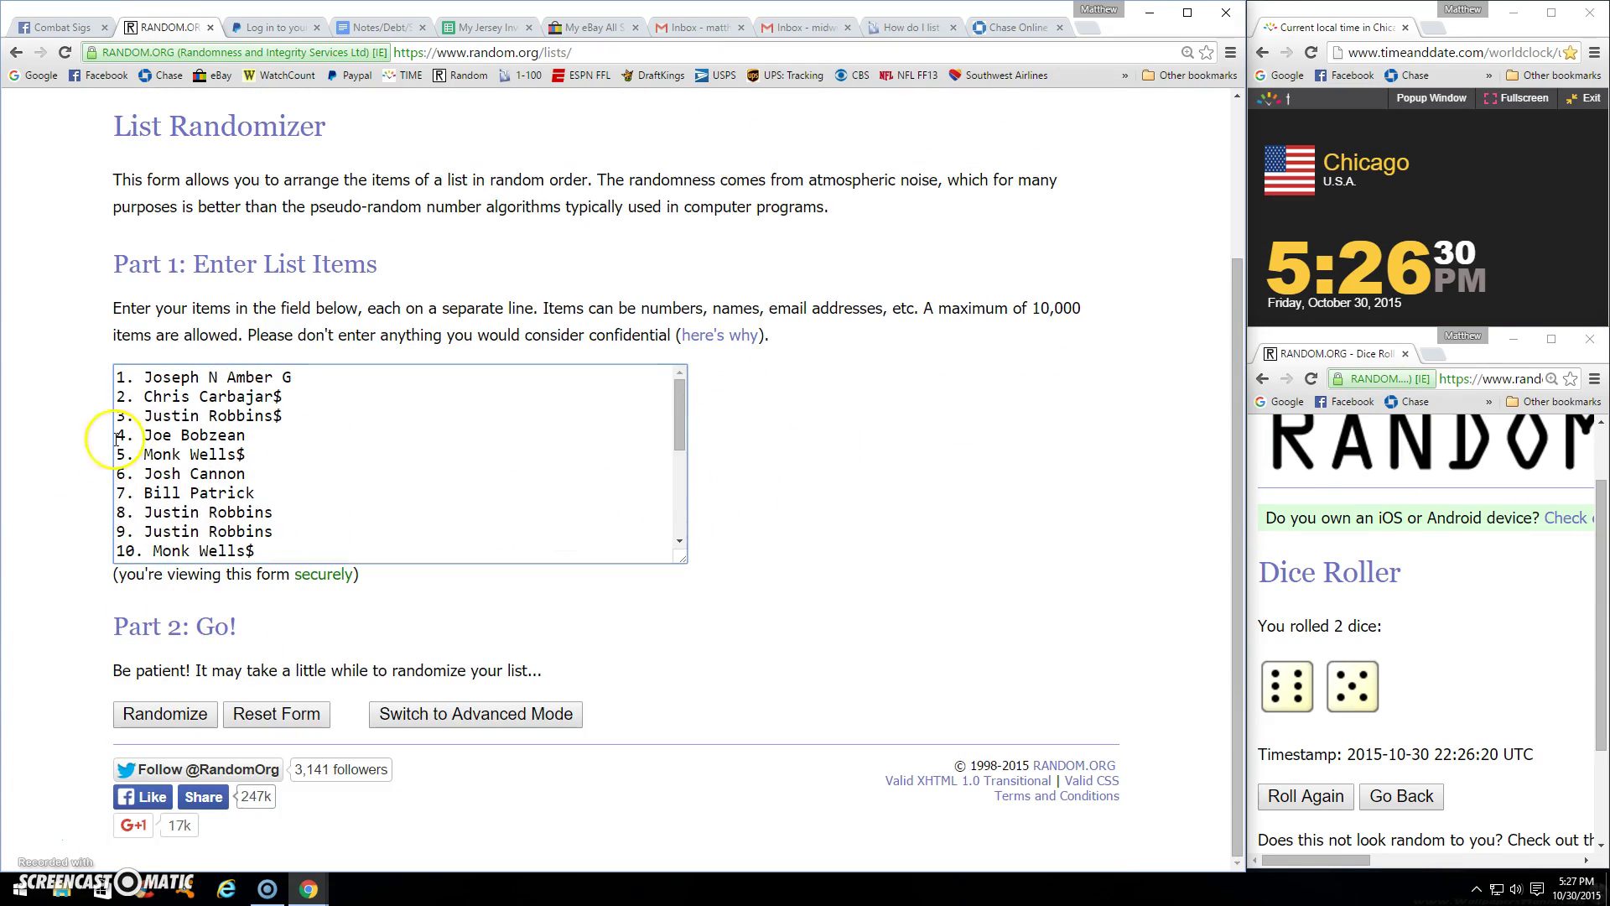
- Randomize the pasted 22-name list ten times in a row
click(164, 713)
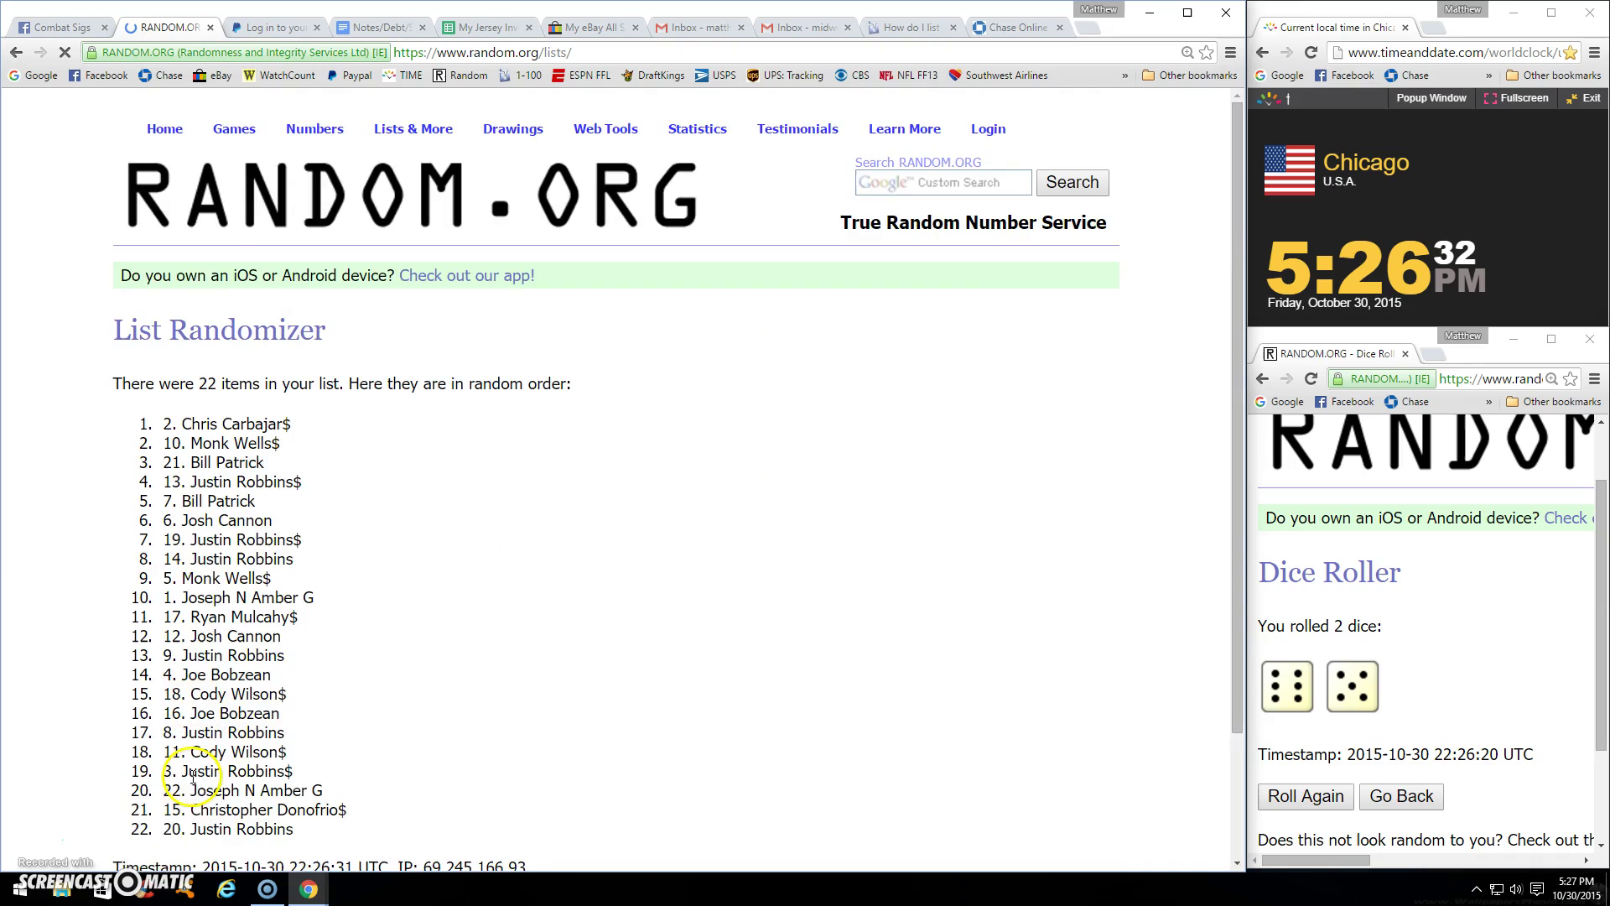
click(141, 756)
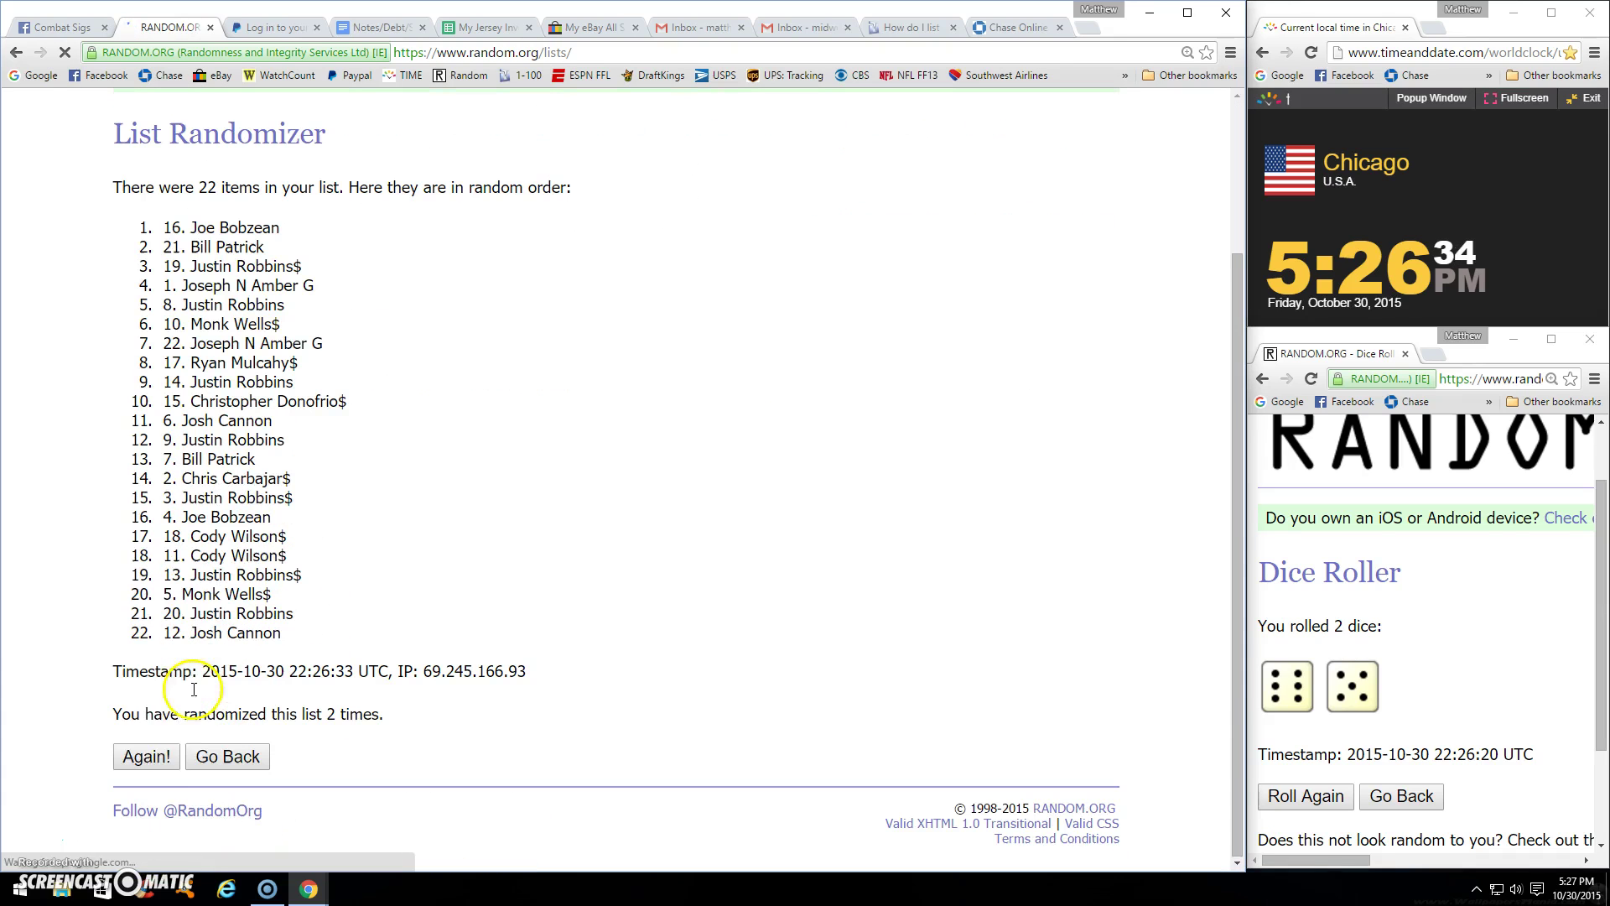
click(148, 760)
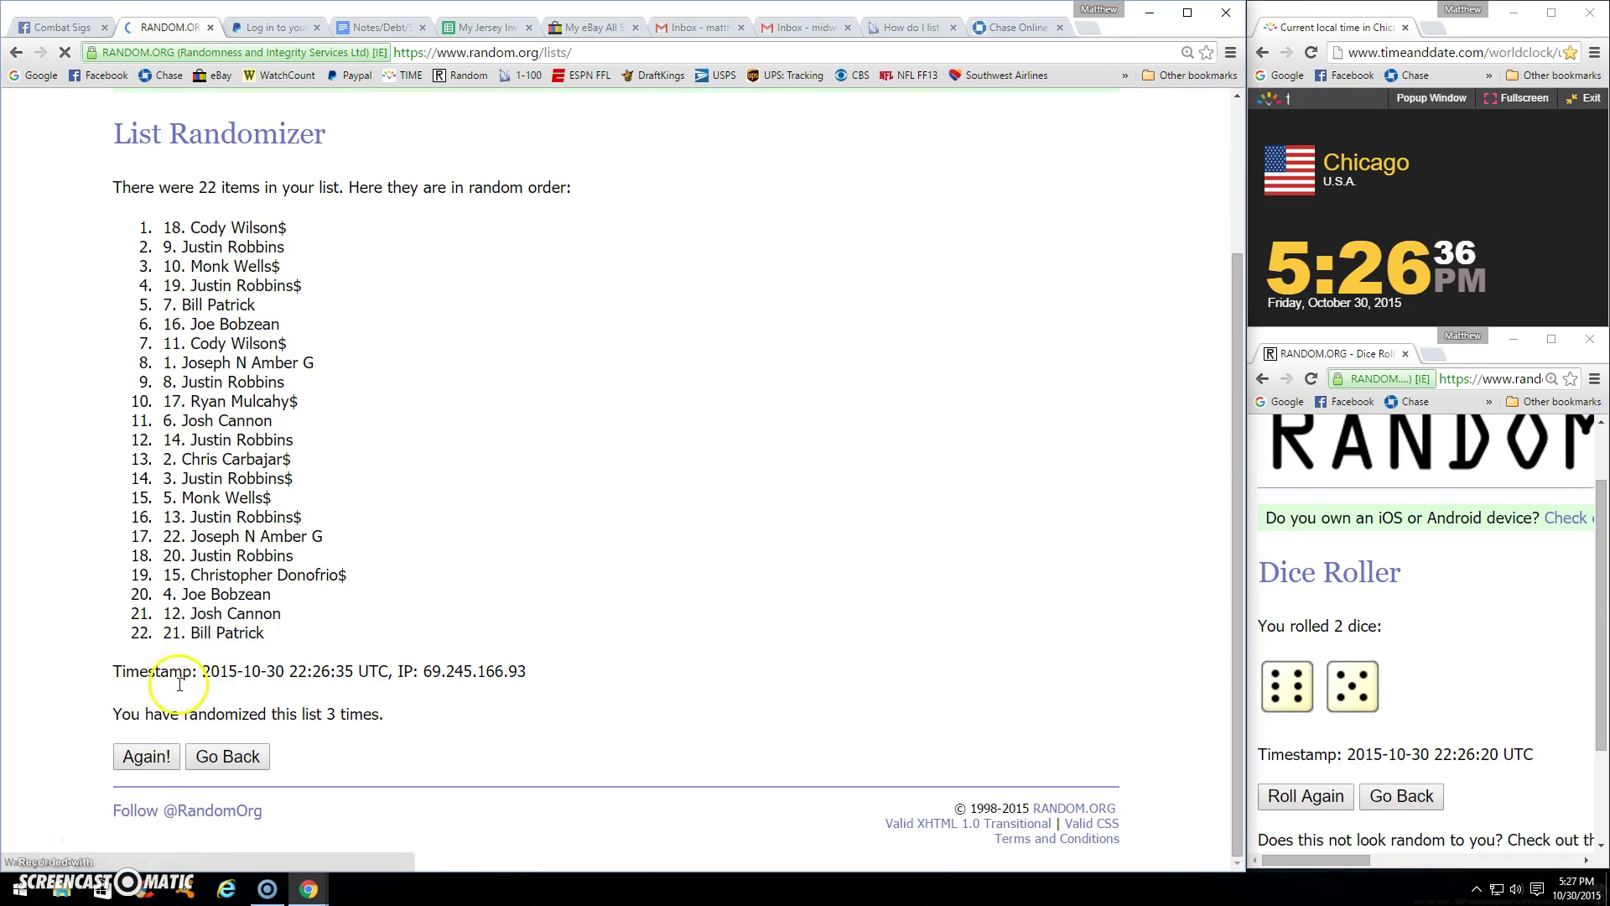
click(143, 765)
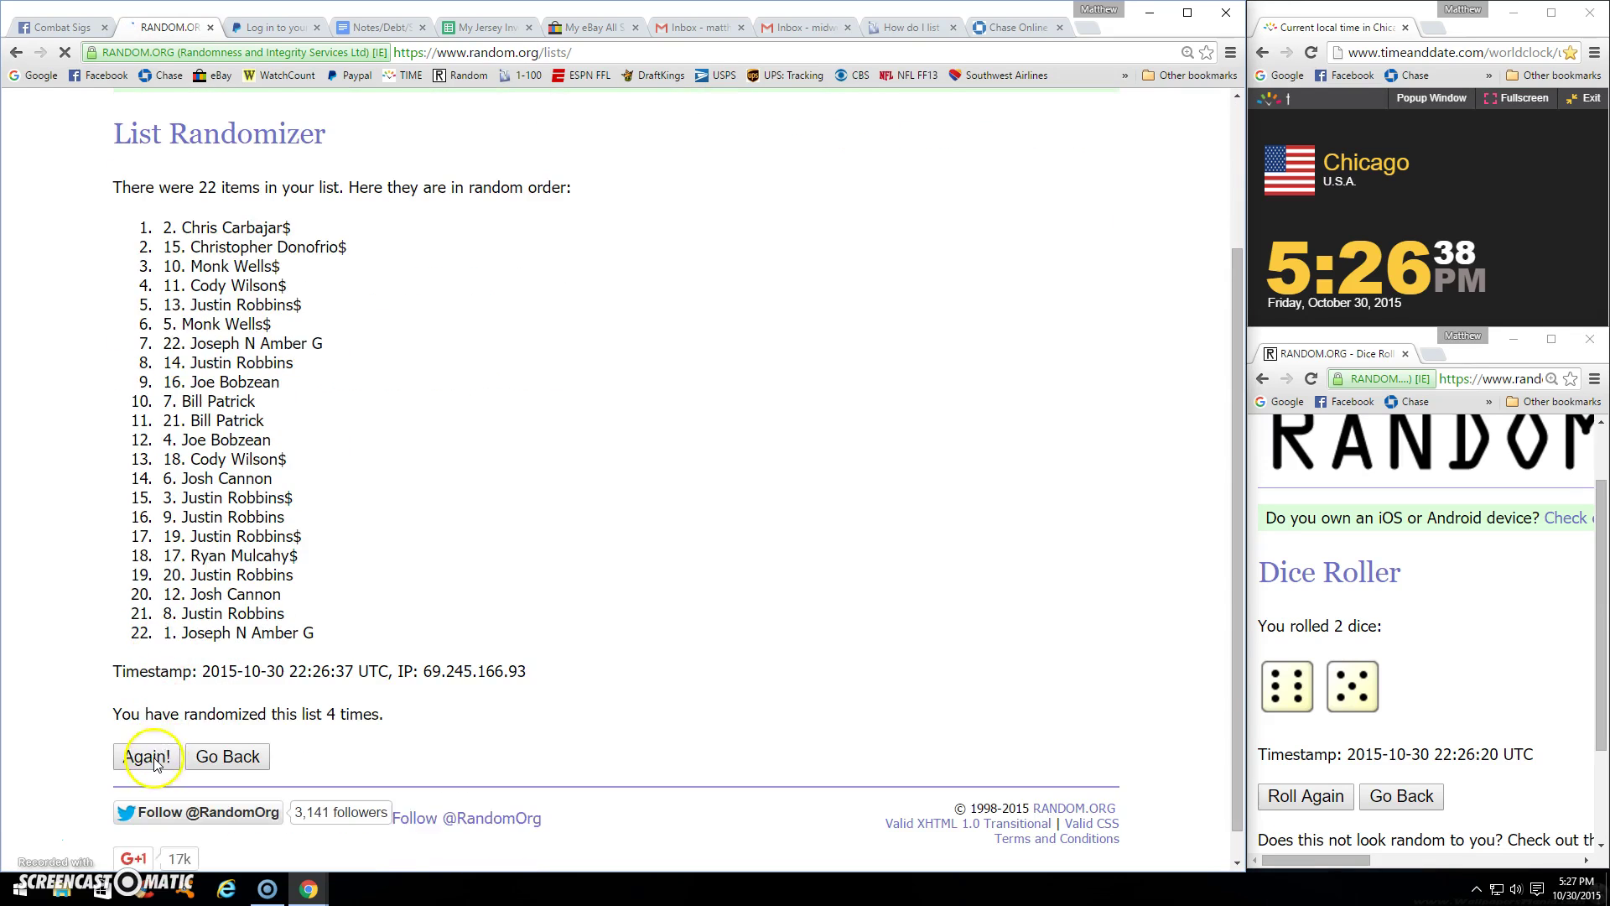
click(146, 756)
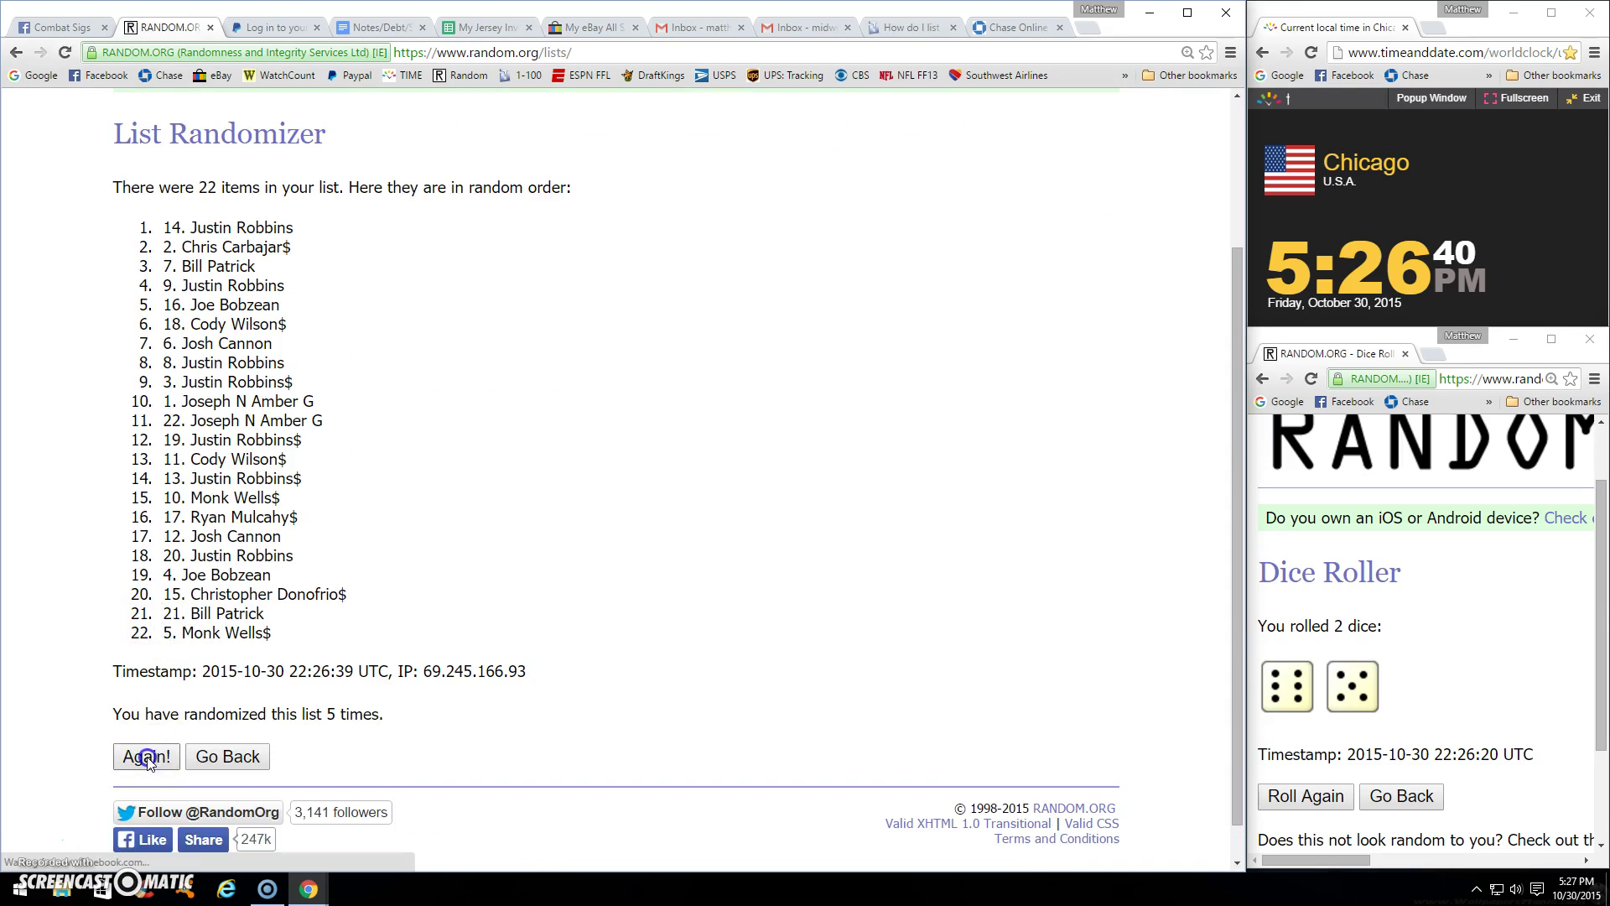
click(147, 757)
click(147, 758)
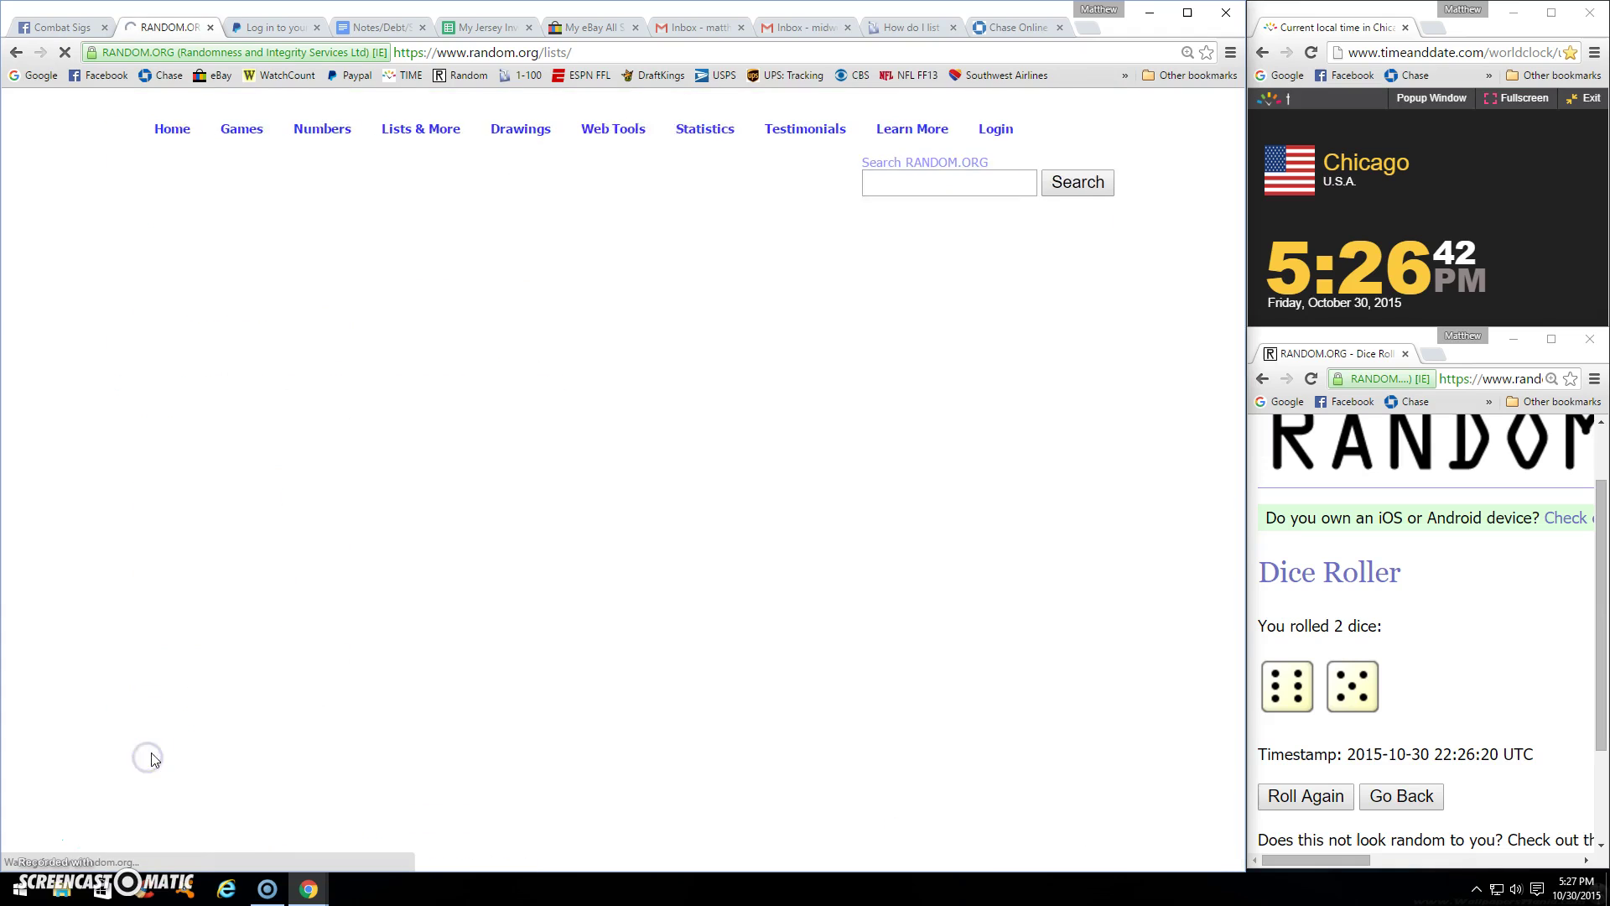
click(146, 757)
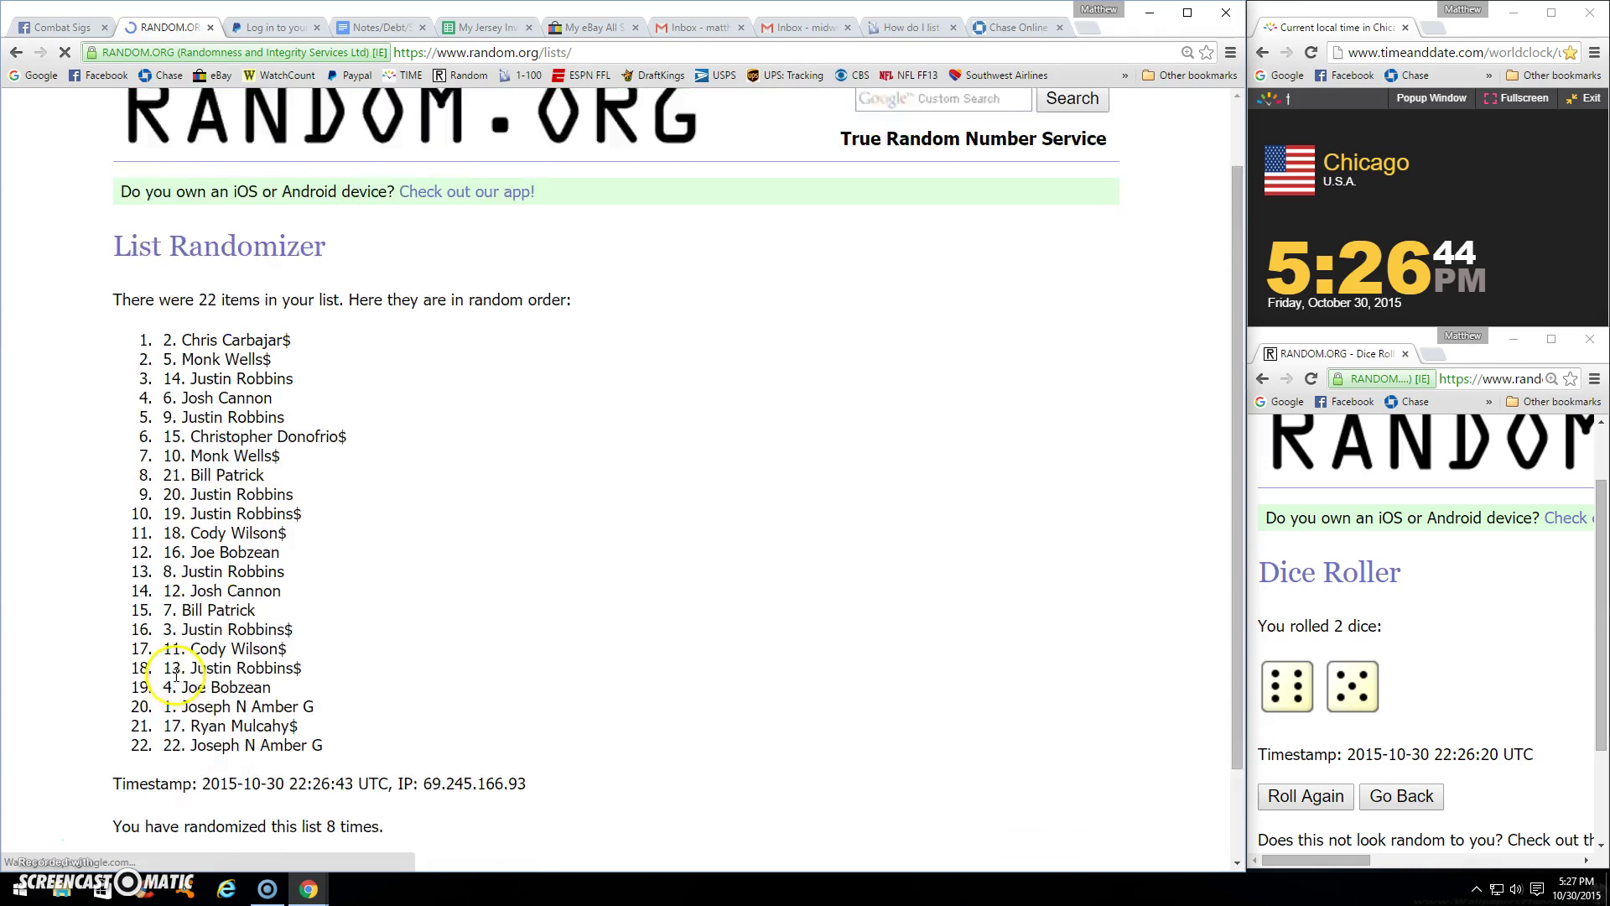
click(146, 756)
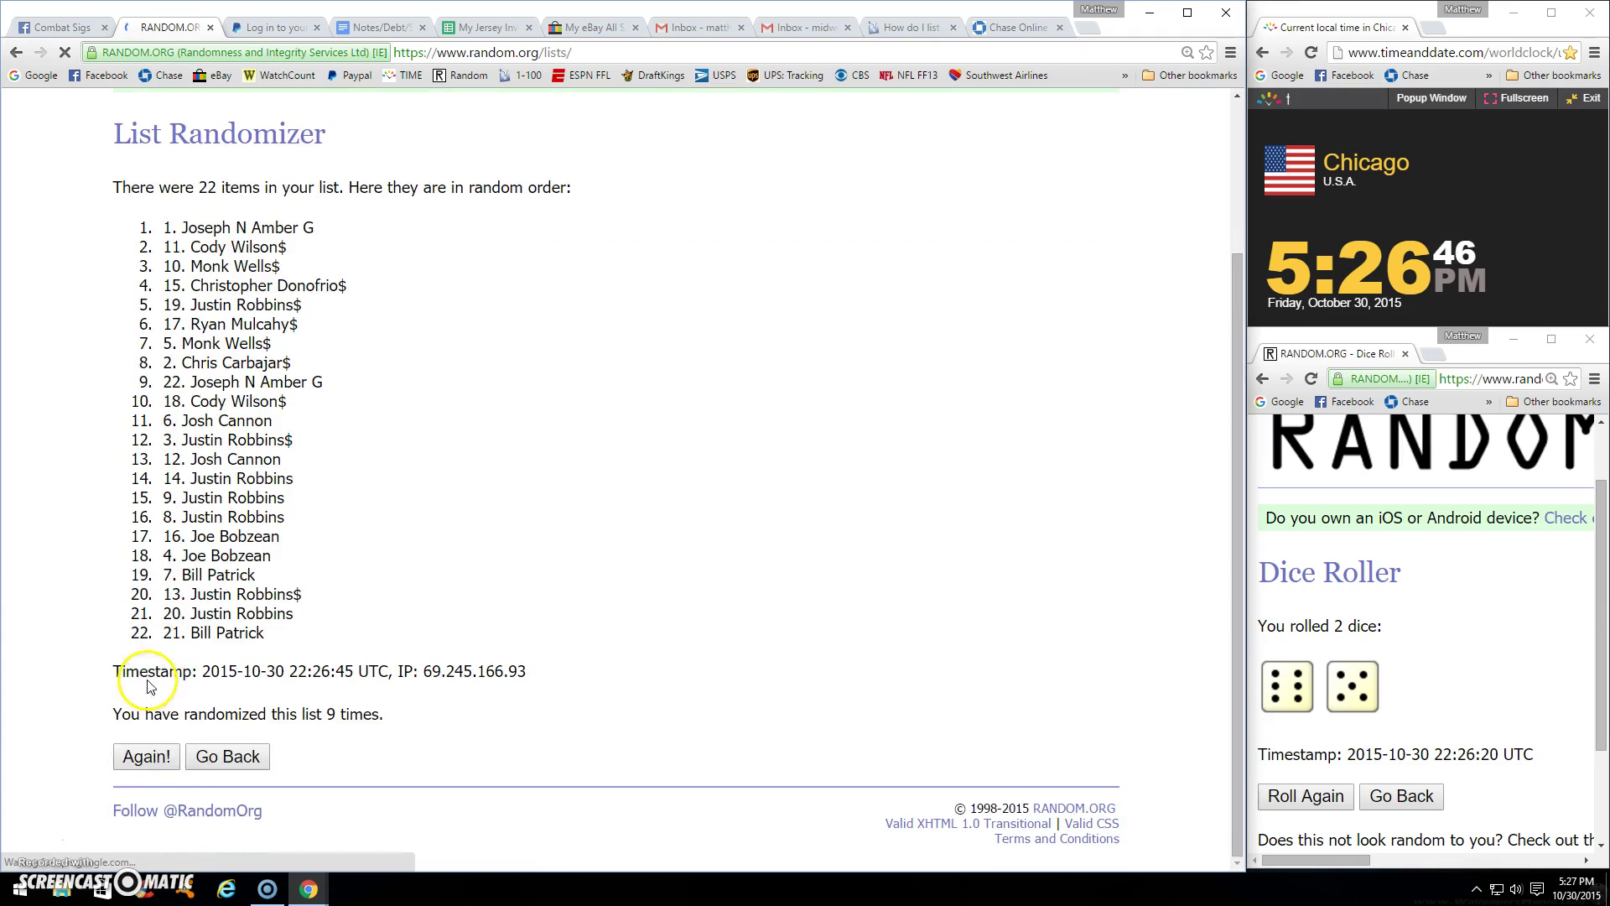
click(146, 756)
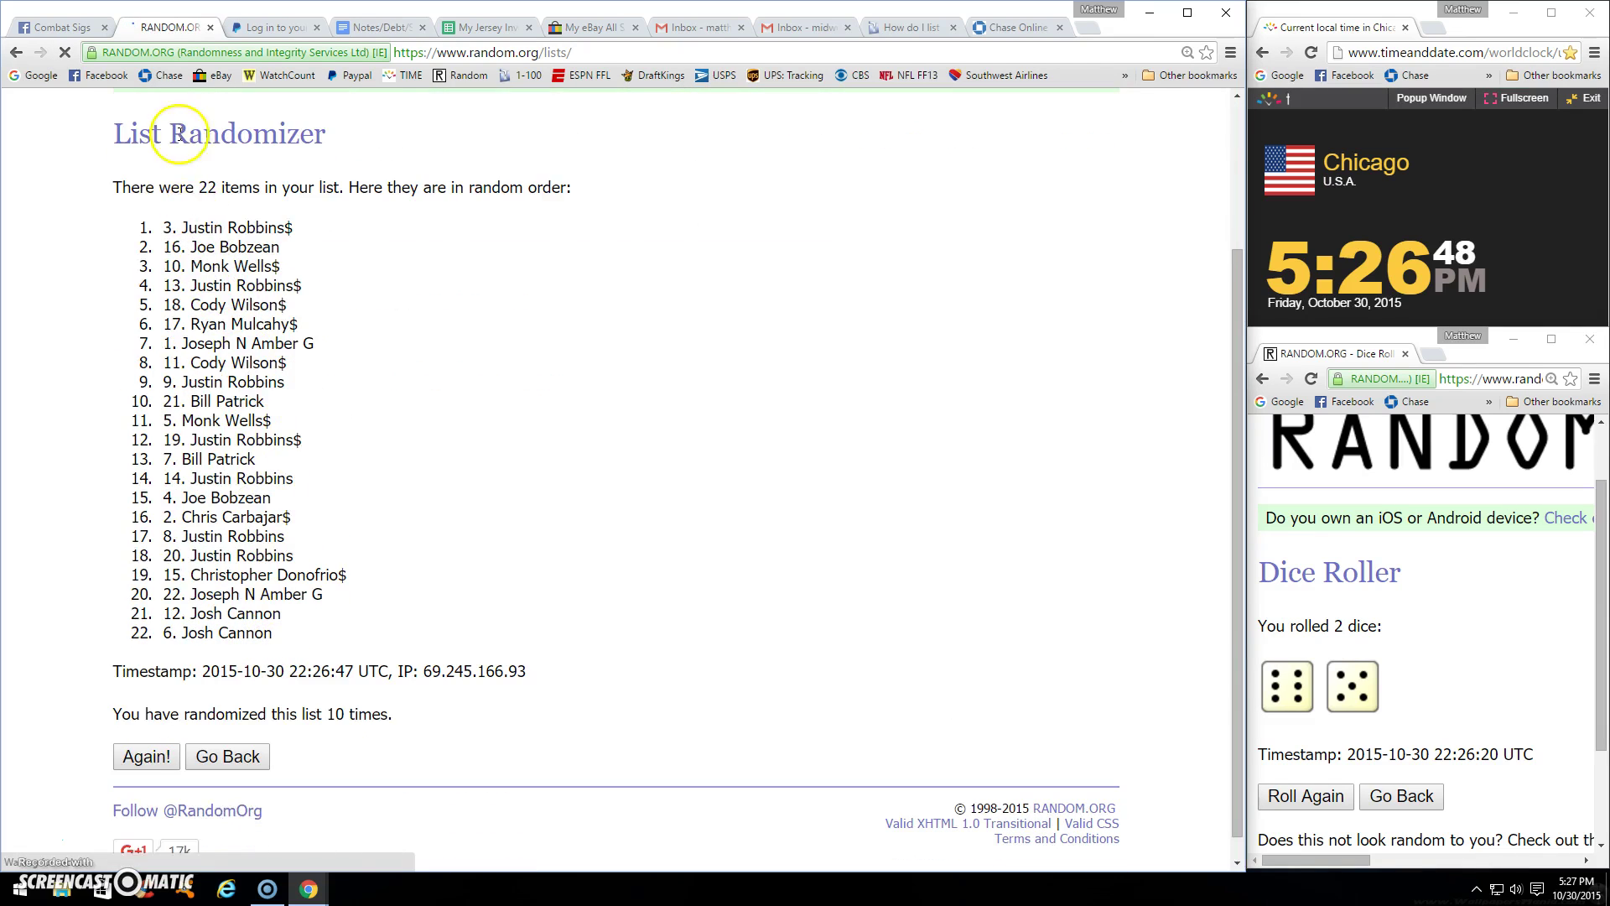
- Highlight the '22 items' sentence and the '10 times' randomization count
drag(199, 186, 317, 186)
drag(302, 713, 342, 717)
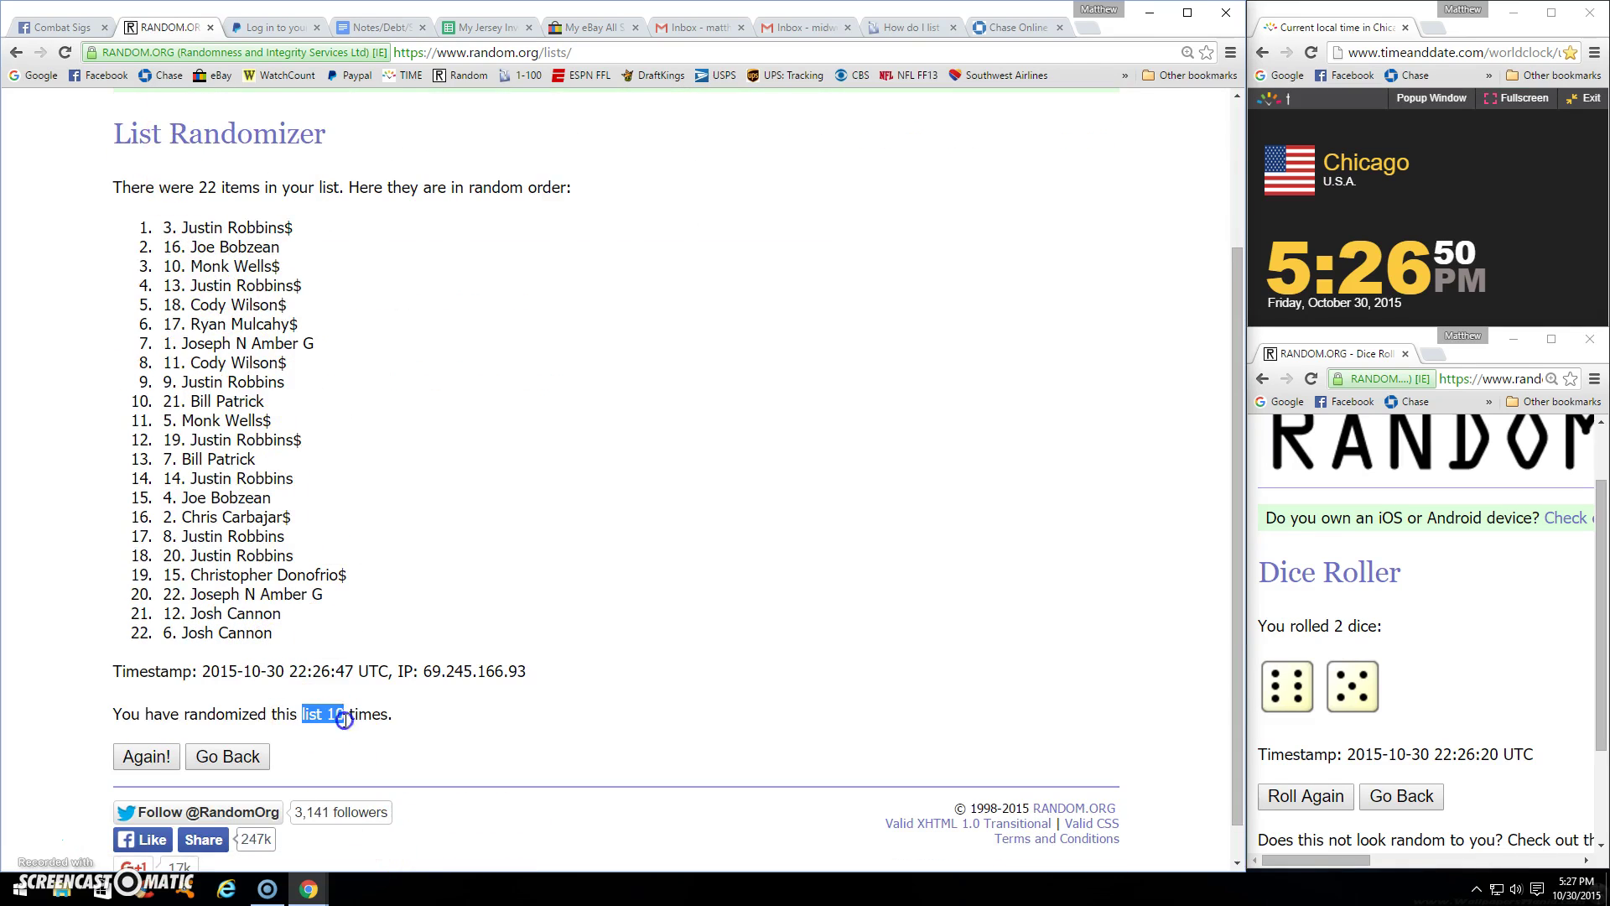
drag(1413, 690, 1226, 713)
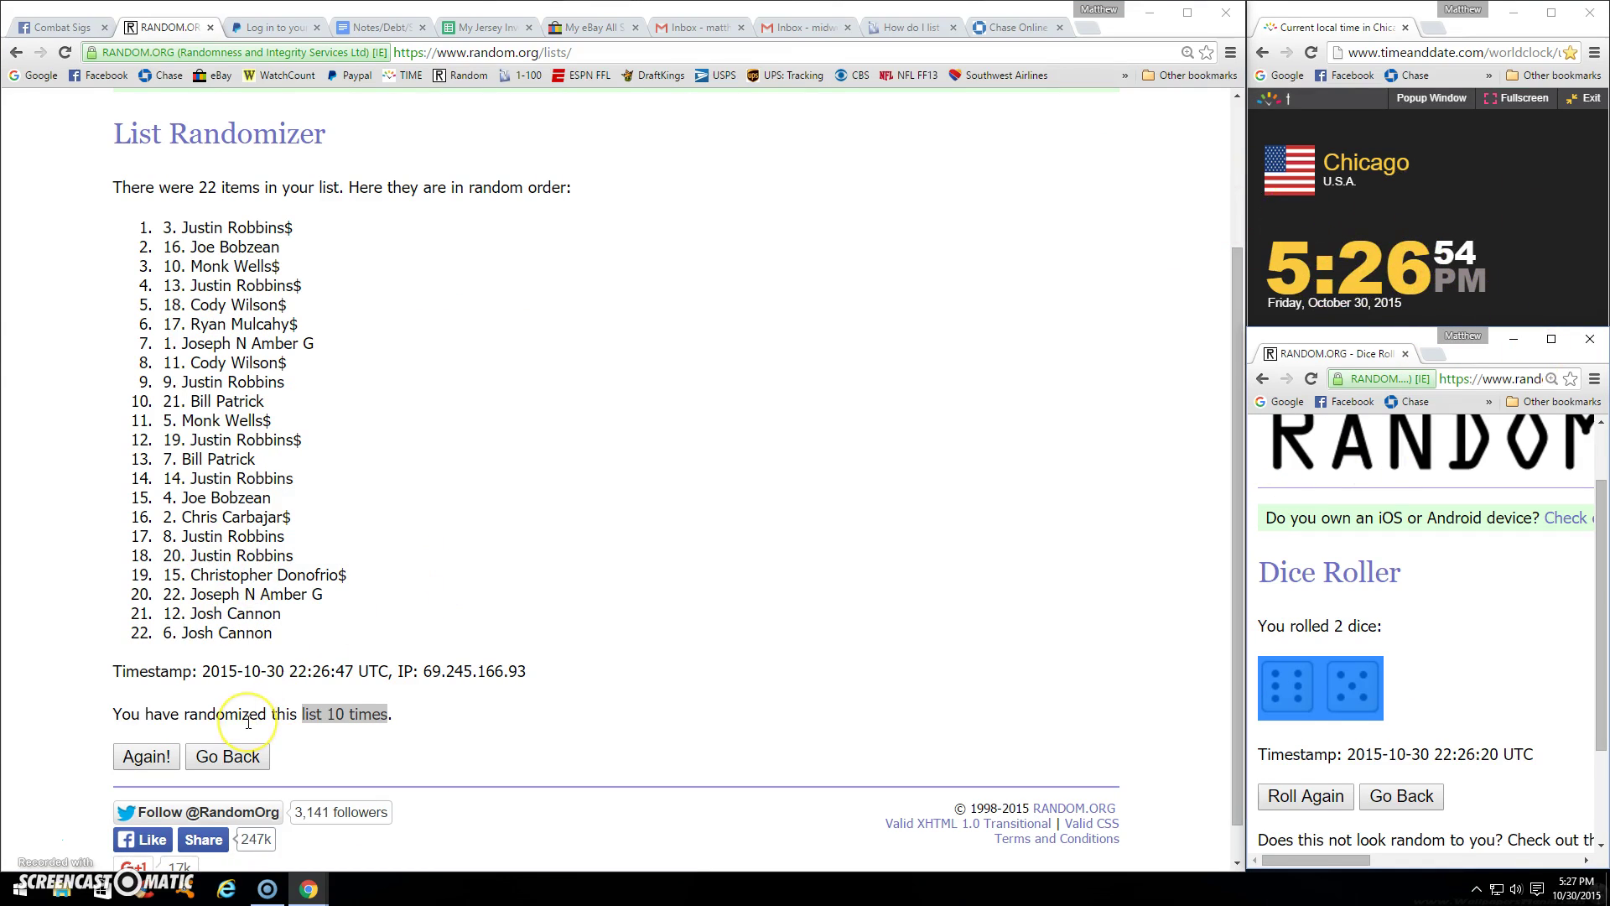
click(147, 757)
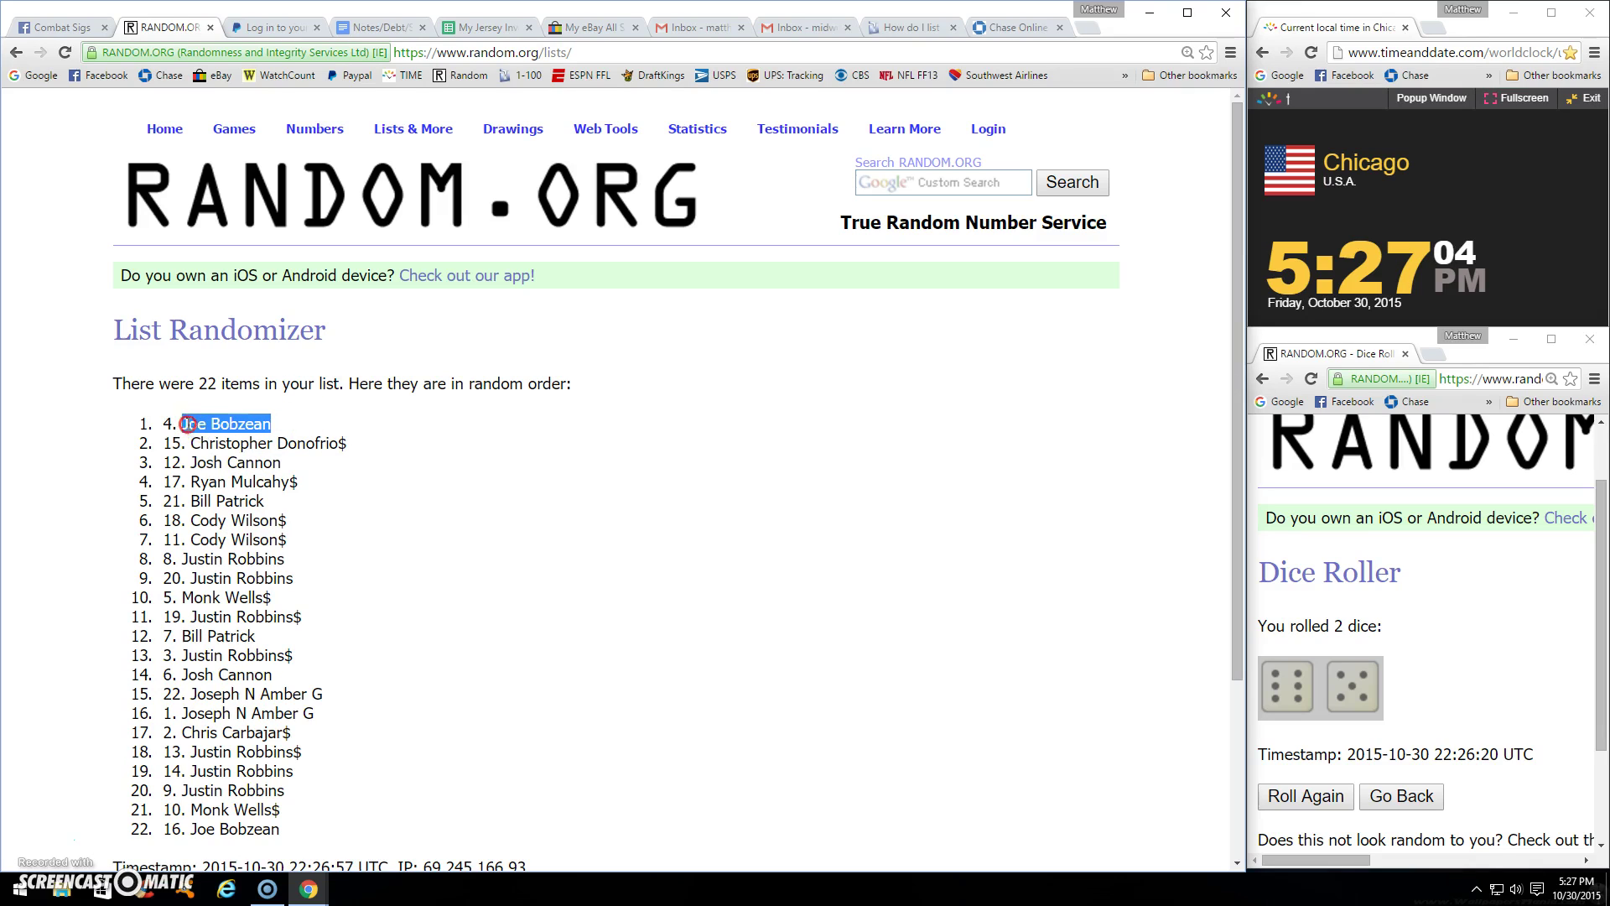
right_click(185, 424)
key(Escape)
drag(165, 382, 374, 383)
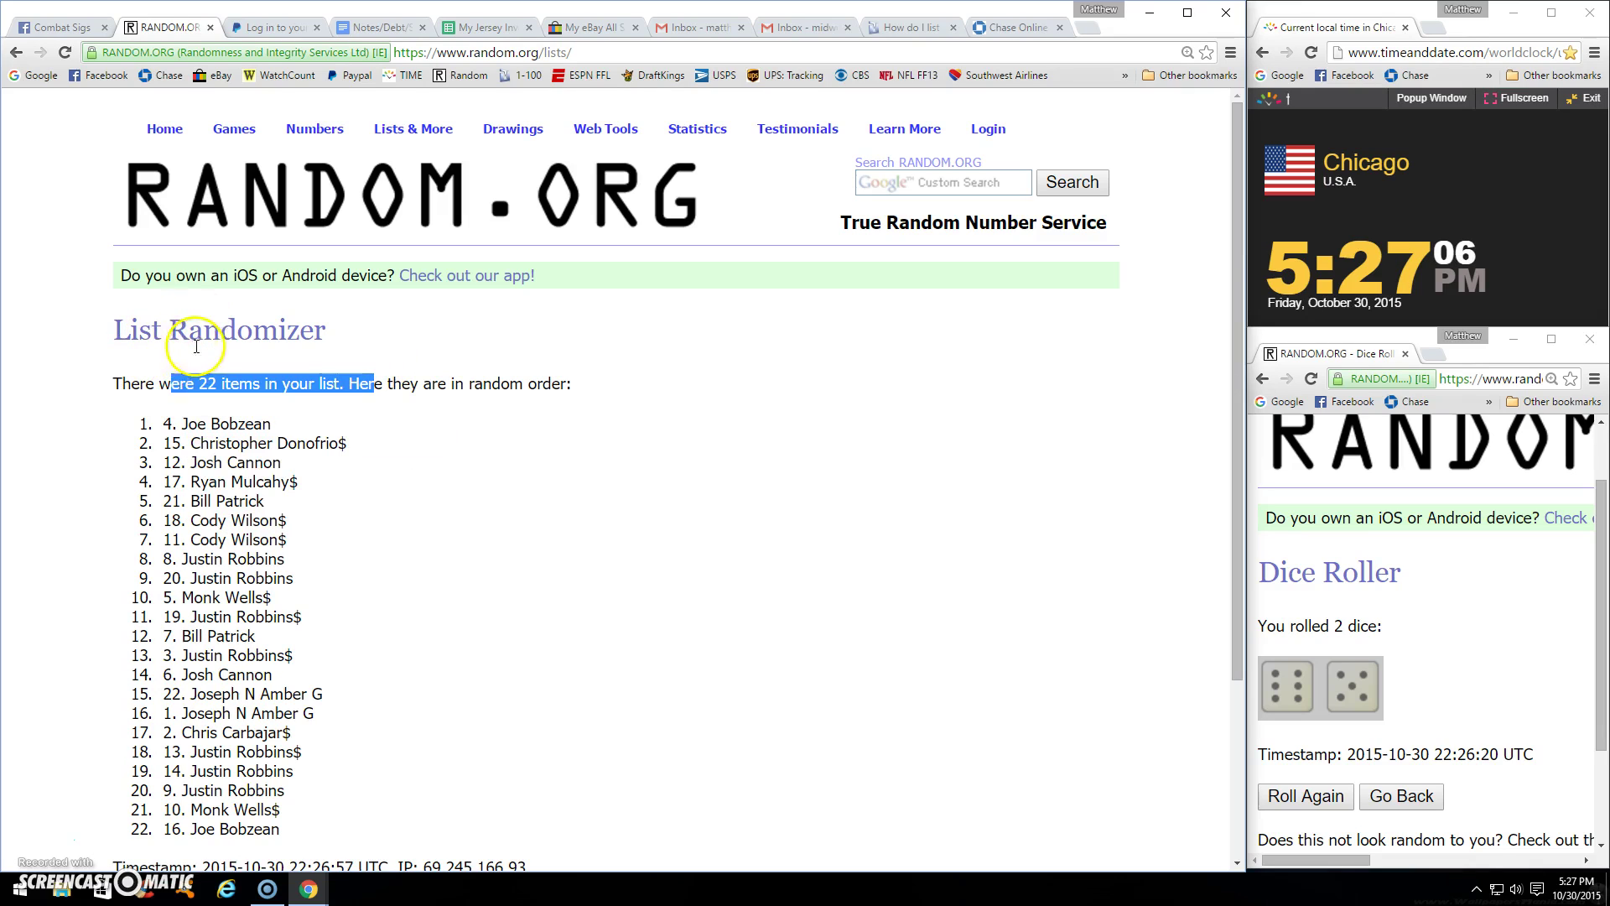
click(389, 529)
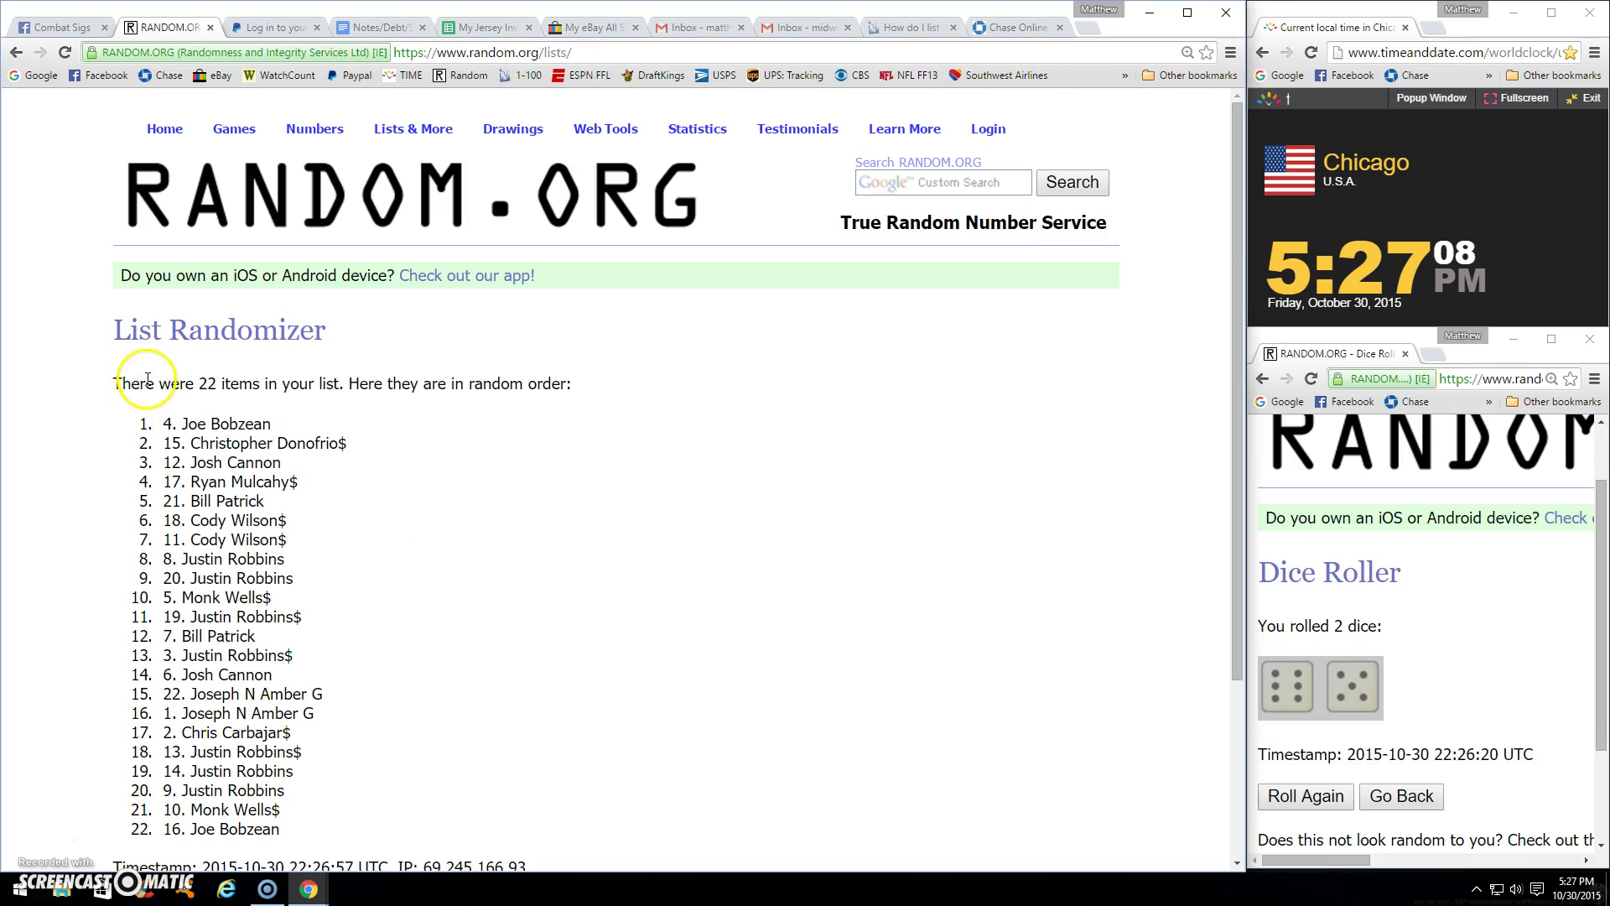
drag(157, 382, 362, 379)
drag(273, 425, 177, 423)
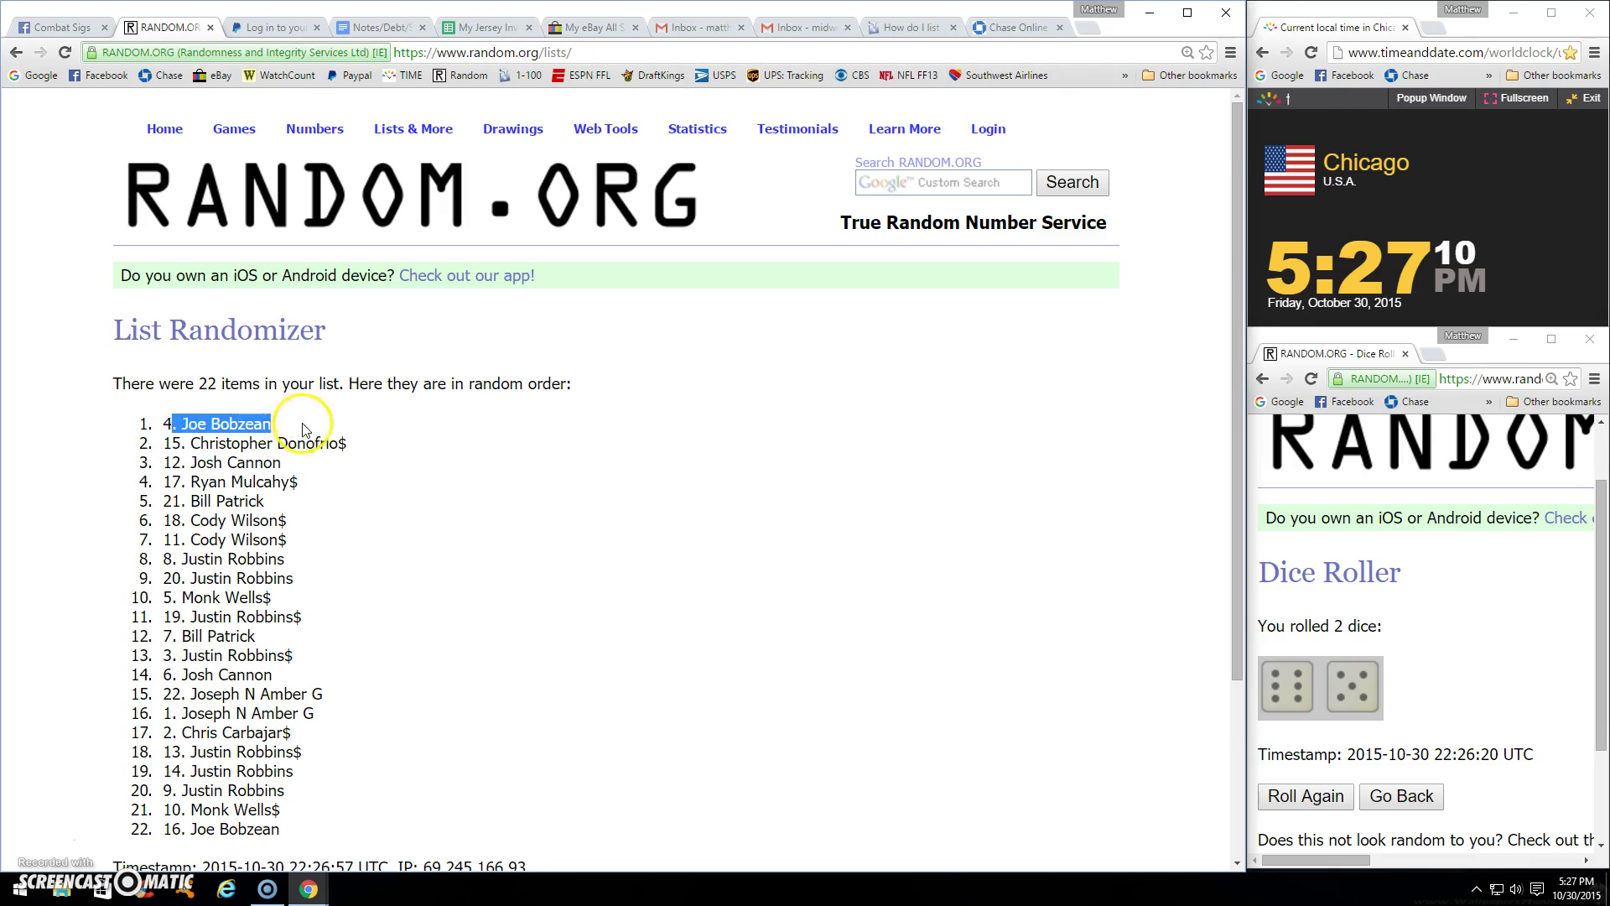
scroll(303, 430, down, 2)
drag(302, 672, 392, 677)
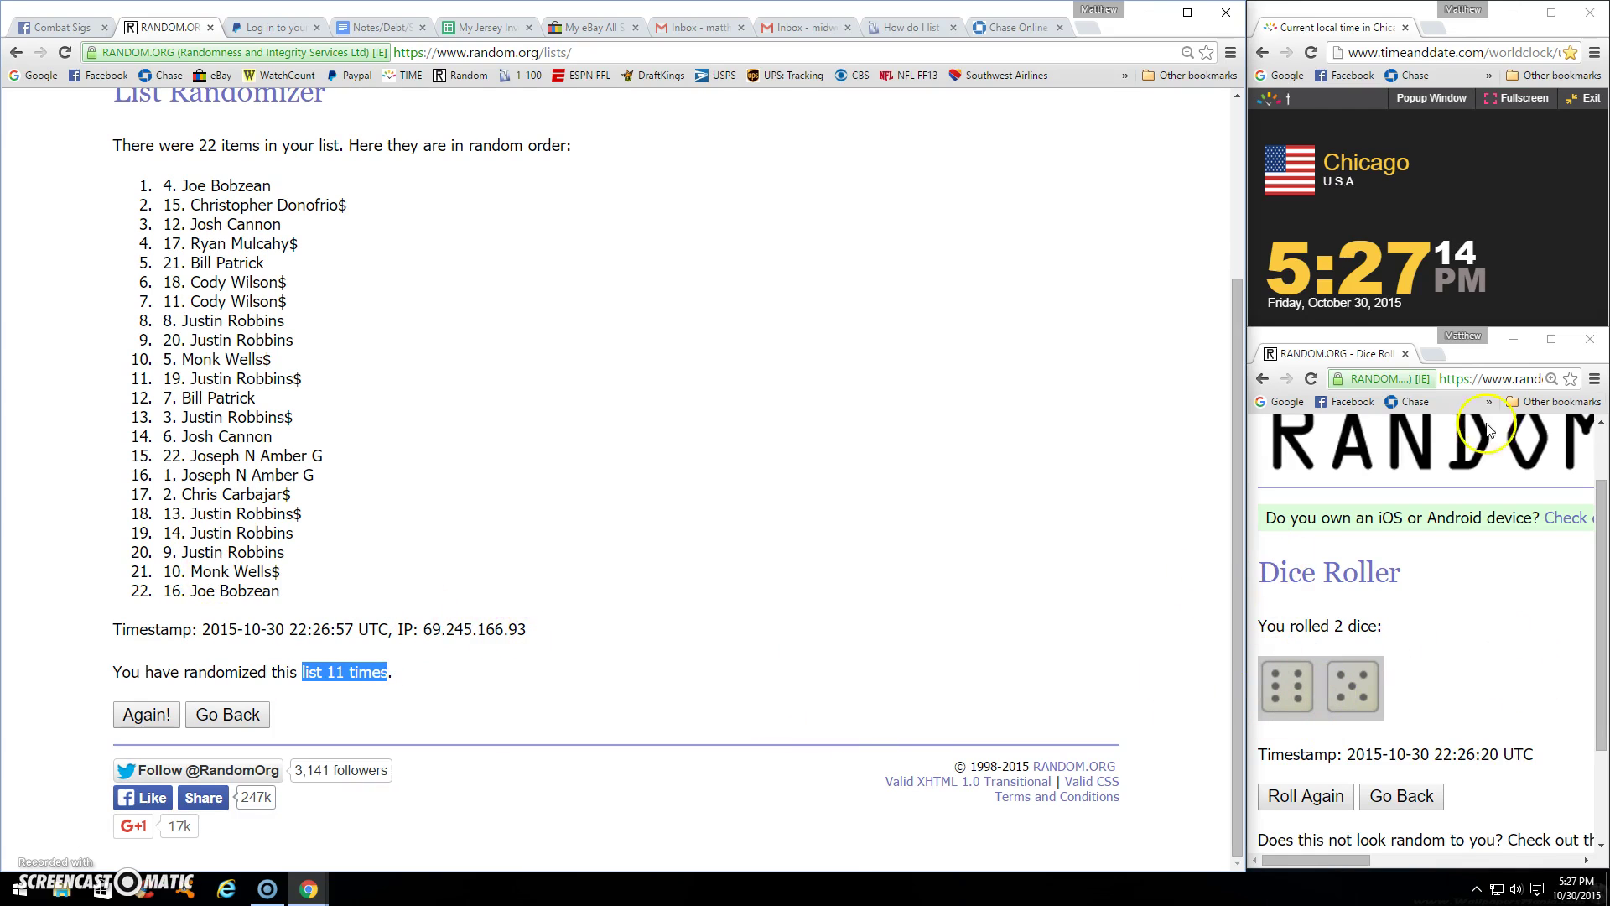
click(63, 27)
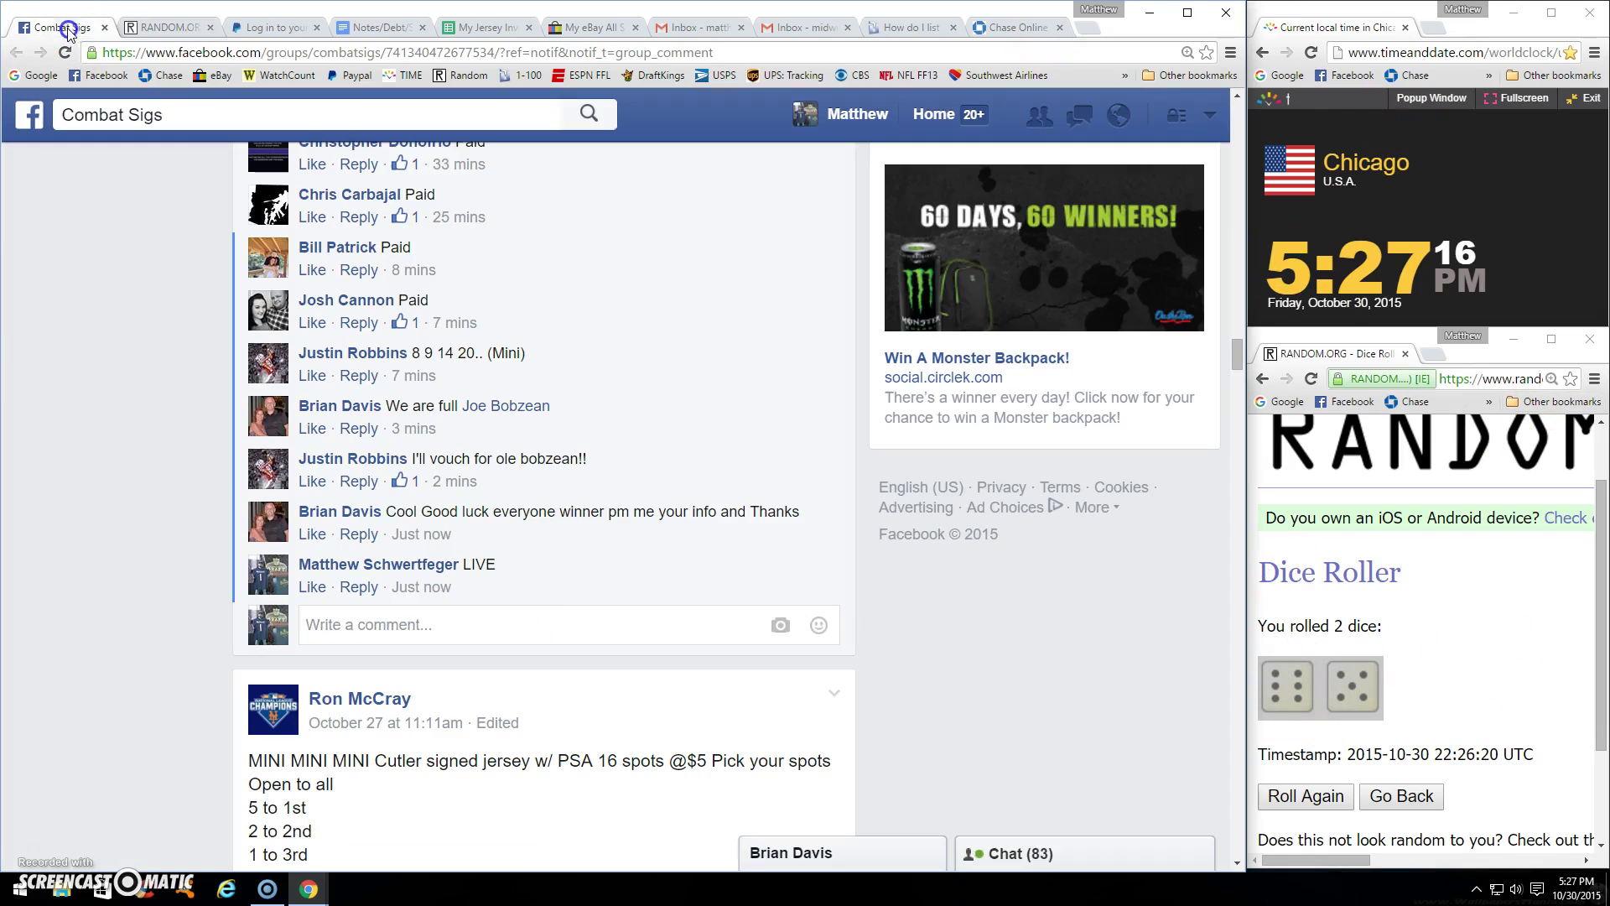
text(DONE)
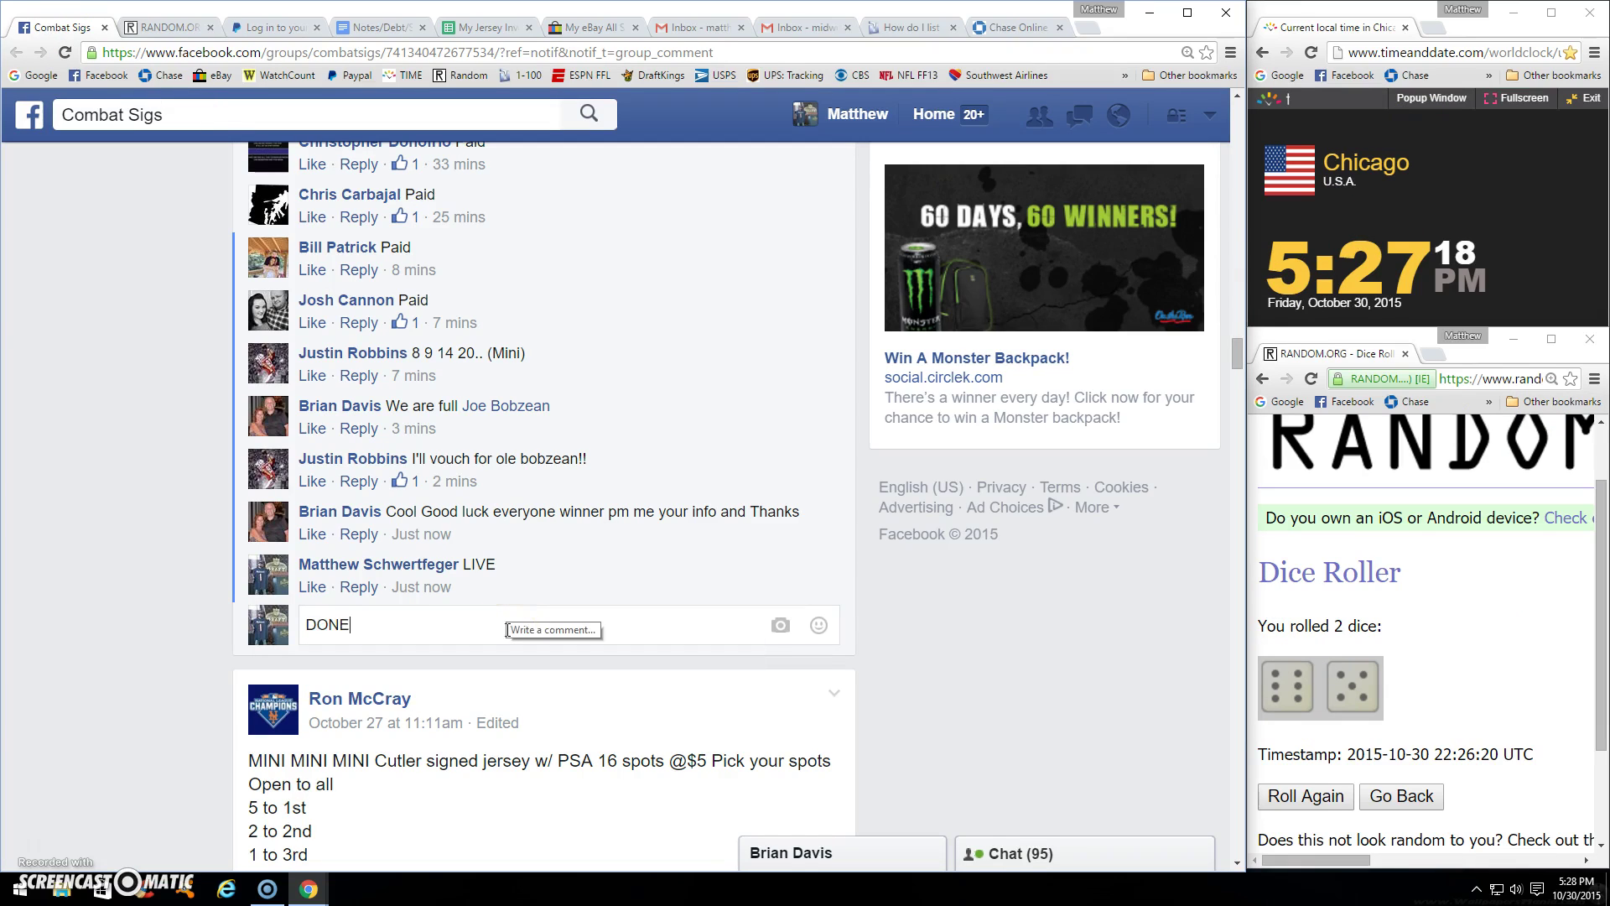